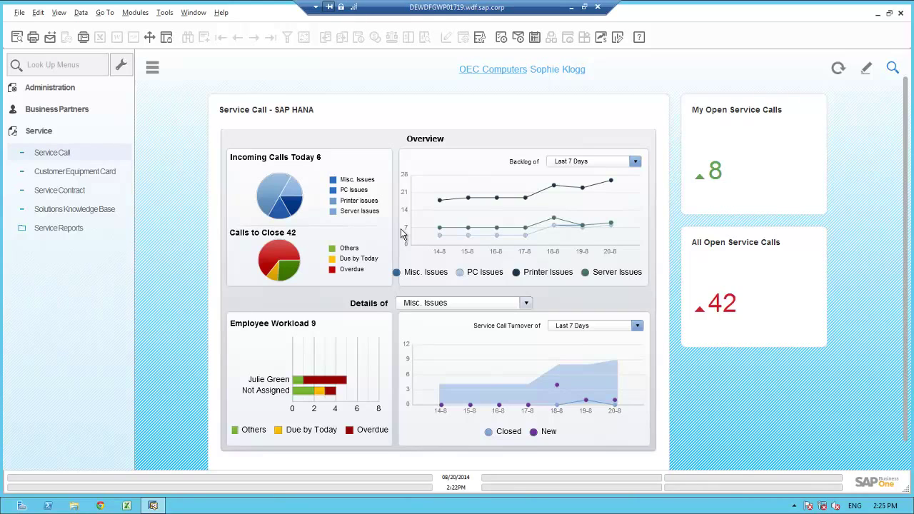
- Start a new service call for Paso Enterprises with a subject saying the contact would like to purchase additional memory for the S10000 Server
{"action": "left_click", "coordinate": [69, 155]}
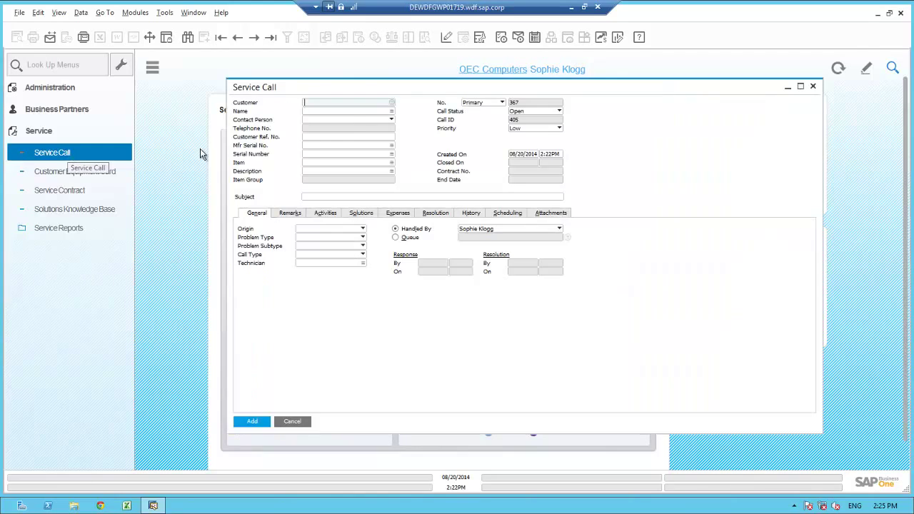
{"action": "left_click", "coordinate": [342, 111]}
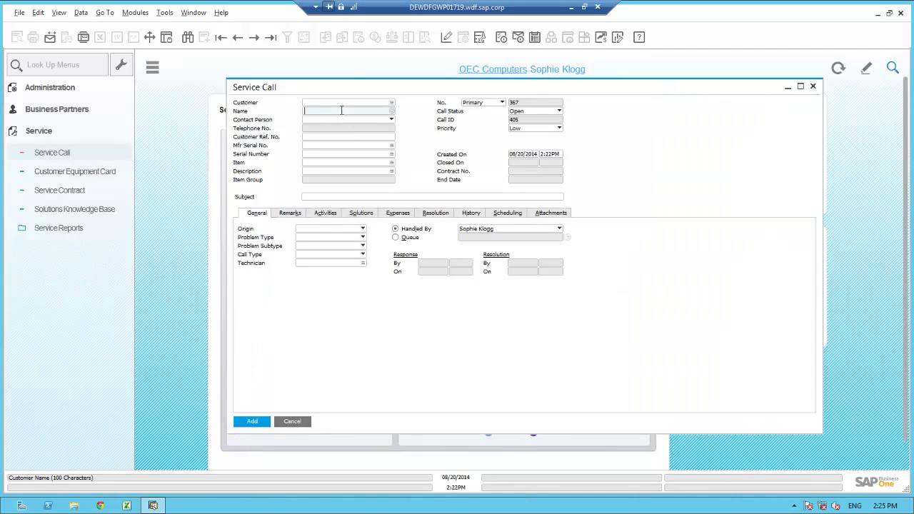
{"action": "type", "text": "Paso"}
{"action": "key", "text": "Tab"}
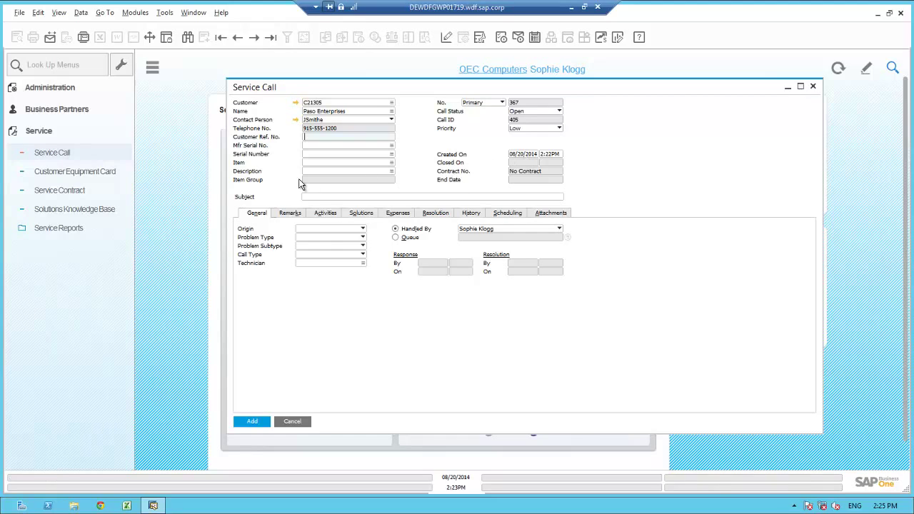
{"action": "left_click", "coordinate": [320, 196]}
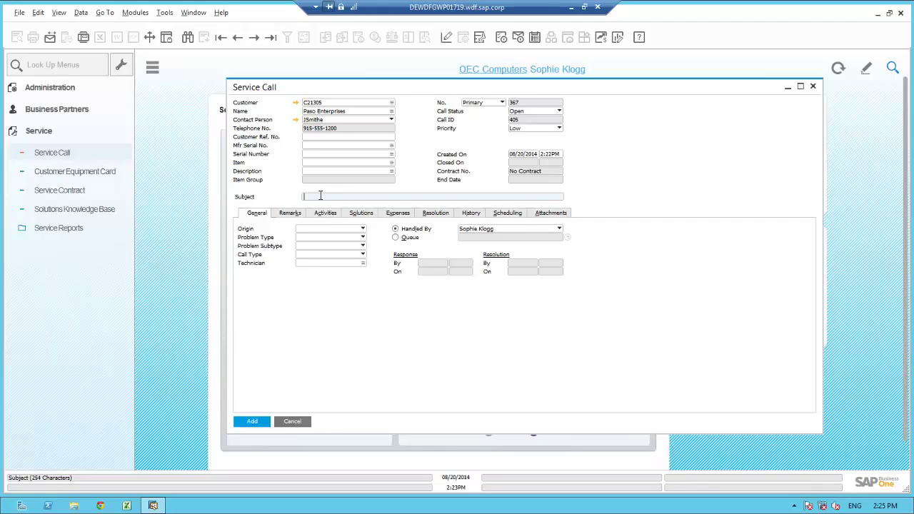
{"action": "type", "text": "Janes would like to purchaseaddtional memory for the S10000 Server"}
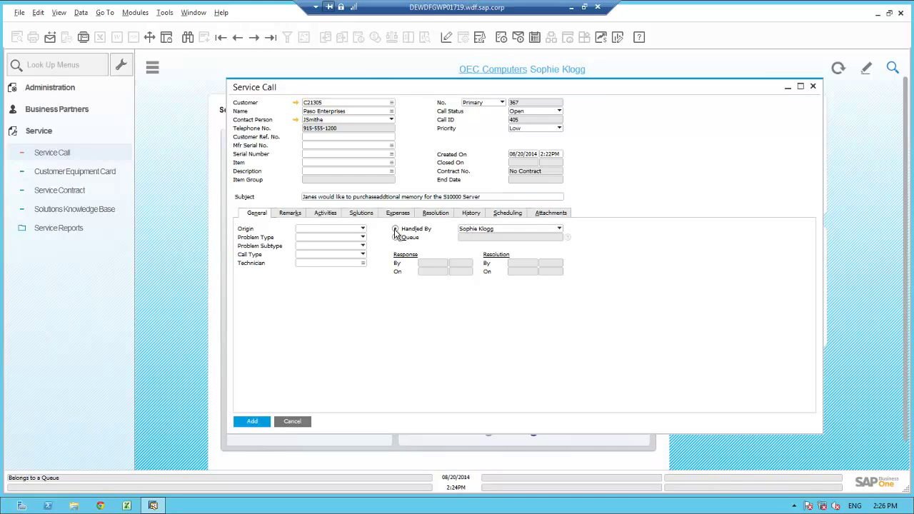
- Set the service call's origin to Telephone No. and its problem type to Question
{"action": "left_click", "coordinate": [331, 229]}
{"action": "left_click", "coordinate": [320, 246]}
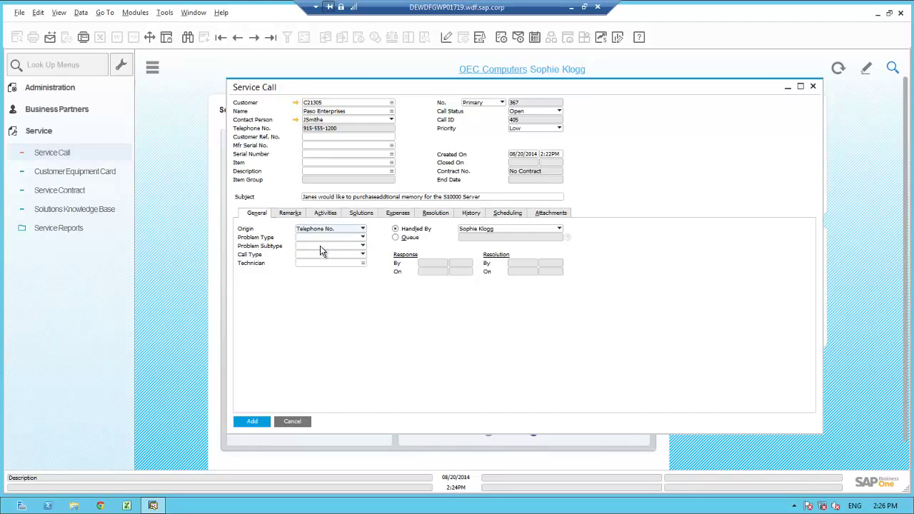
{"action": "left_click", "coordinate": [323, 237]}
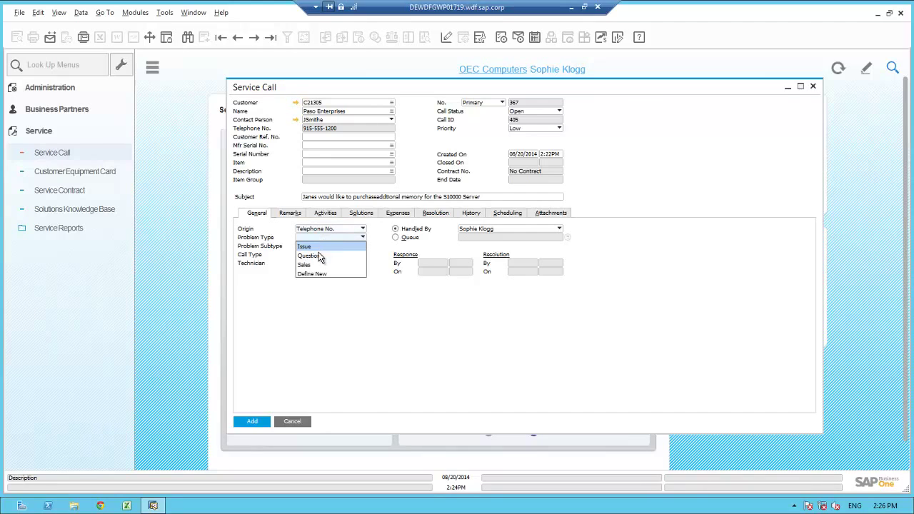
{"action": "left_click", "coordinate": [319, 257]}
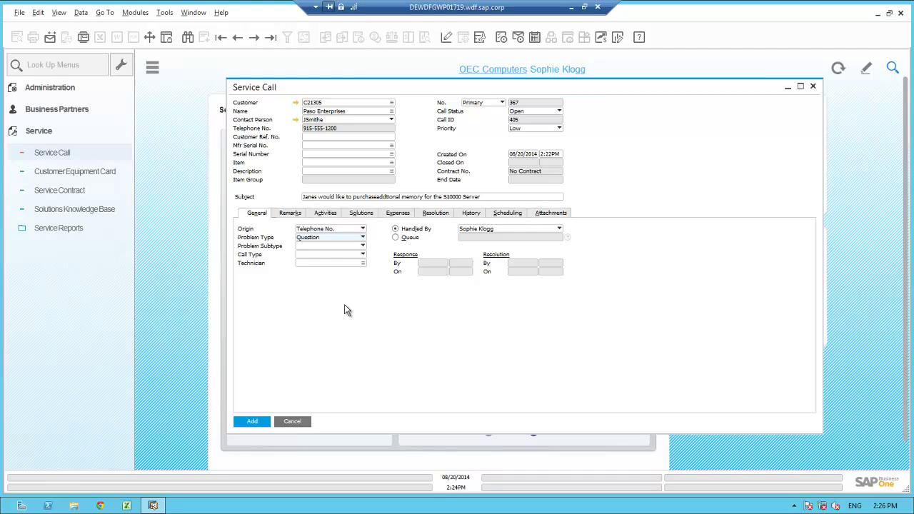
- Set the service call's item to S10000
{"action": "left_click", "coordinate": [325, 162]}
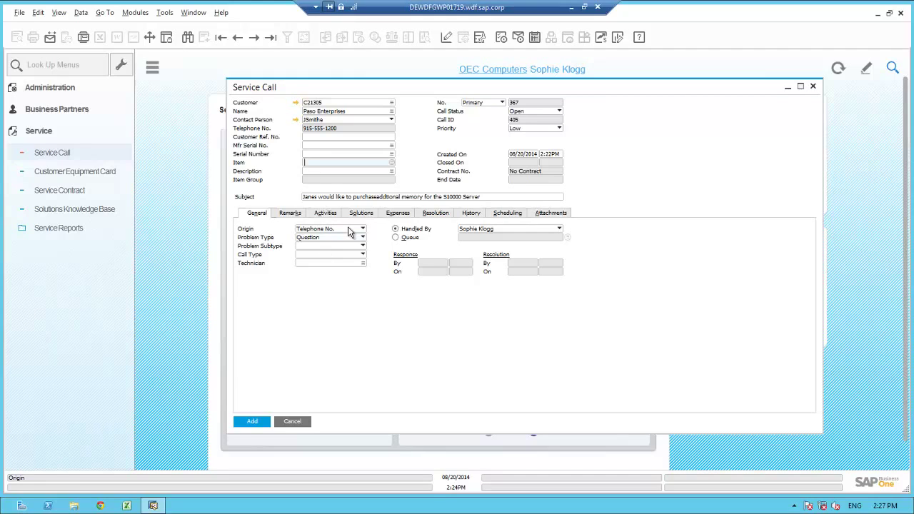
{"action": "type", "text": "S10000"}
{"action": "key", "text": "Tab"}
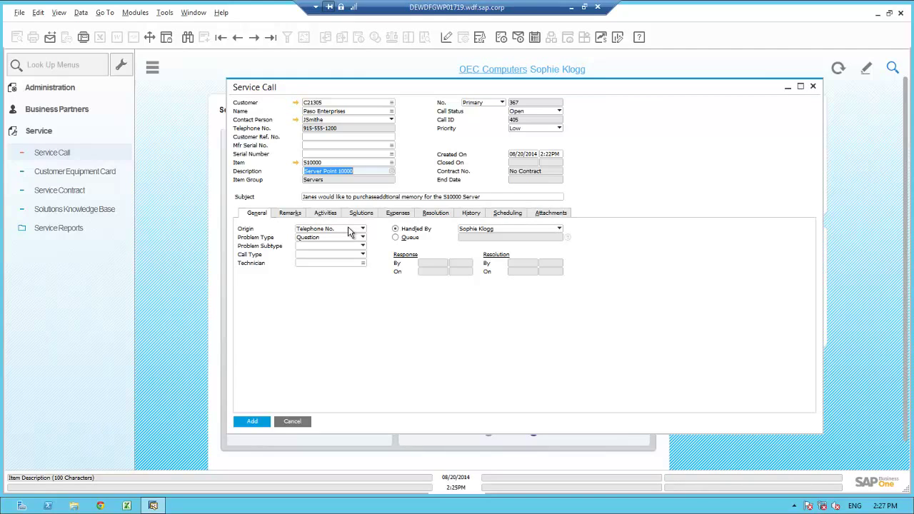
{"action": "left_click", "coordinate": [318, 146]}
{"action": "left_click", "coordinate": [319, 154]}
{"action": "key", "text": "Tab"}
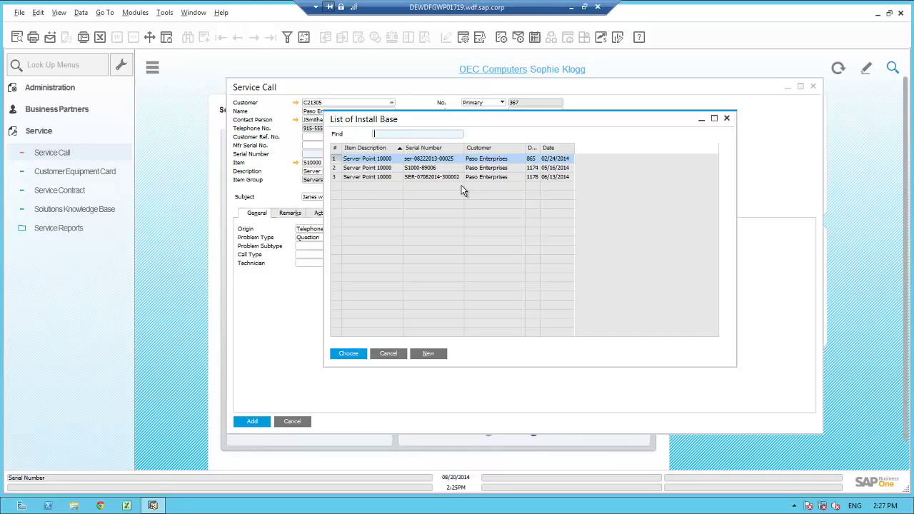
{"action": "double_click", "coordinate": [540, 149]}
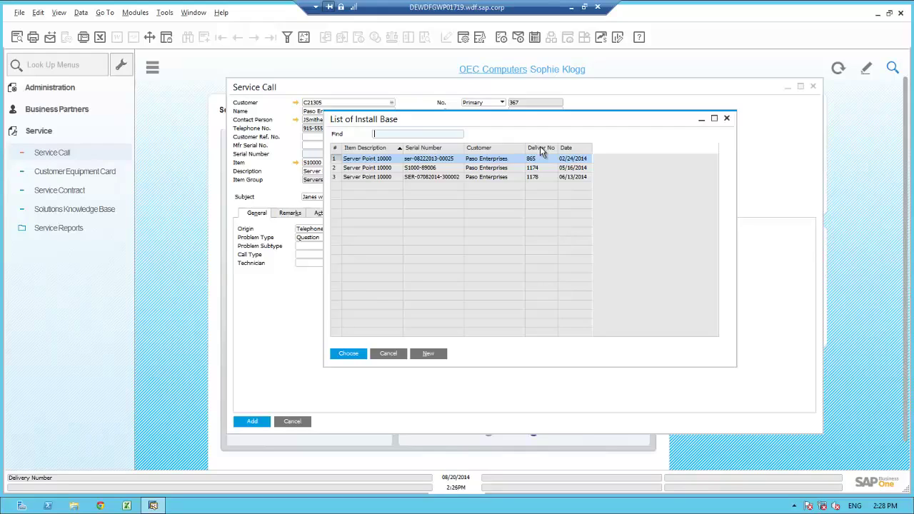
{"action": "left_click", "coordinate": [381, 179]}
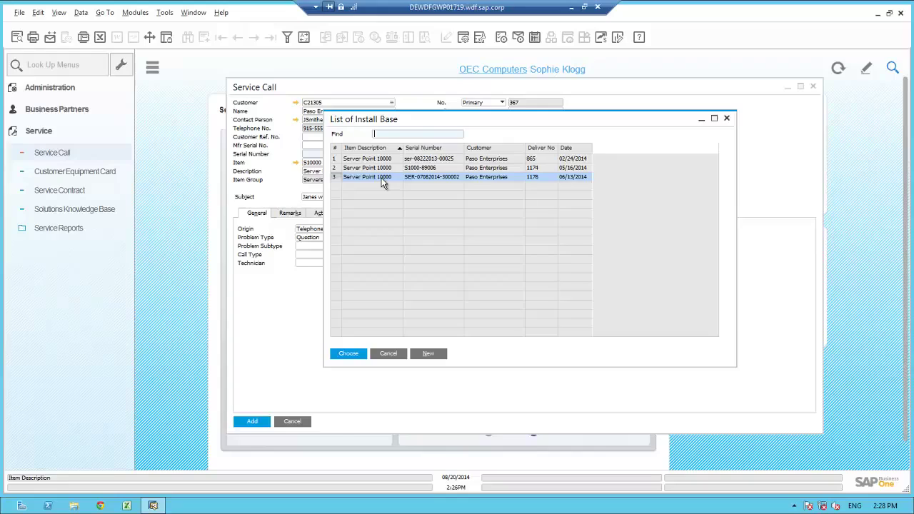
{"action": "left_click", "coordinate": [892, 68]}
{"action": "type", "text": "07"}
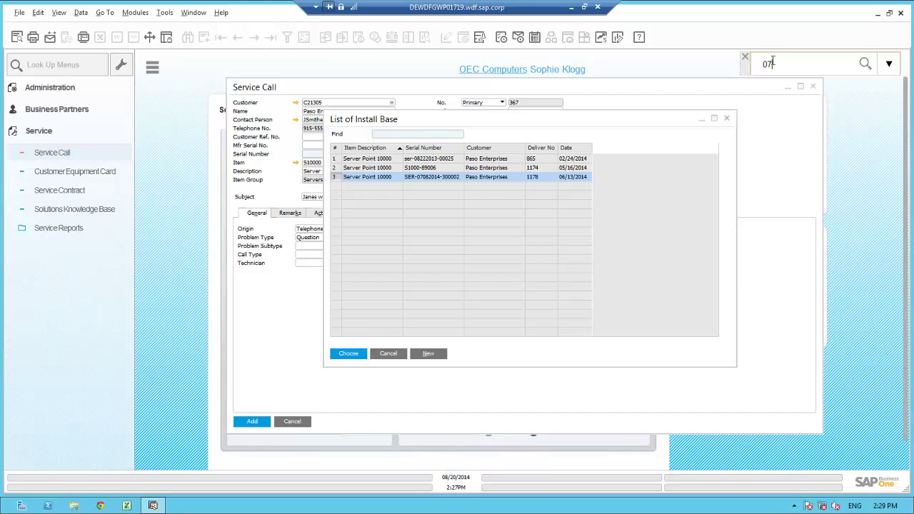
{"action": "type", "text": "082014-300002"}
{"action": "left_click", "coordinate": [864, 64]}
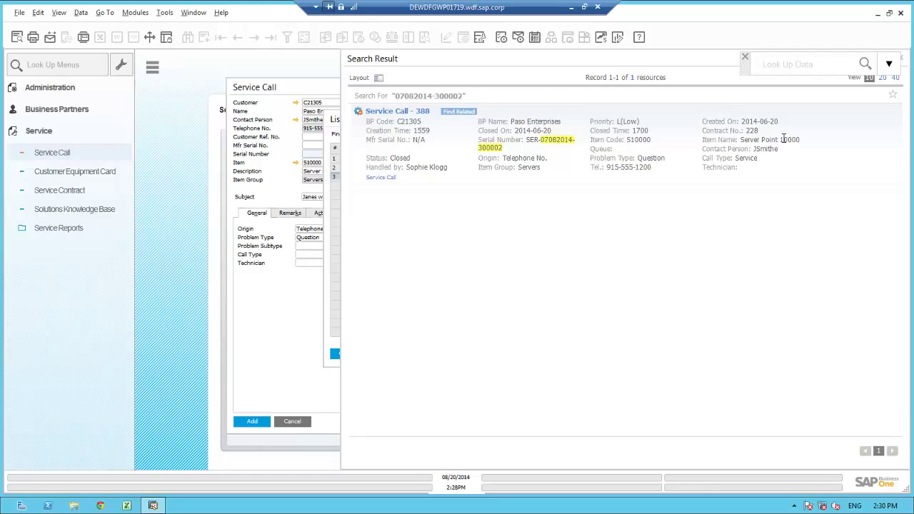
{"action": "left_click", "coordinate": [396, 112]}
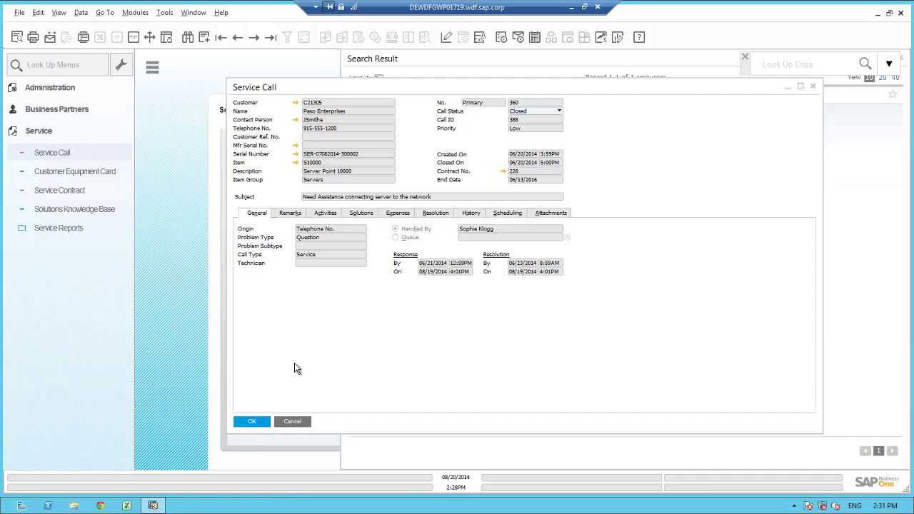
{"action": "left_click", "coordinate": [289, 422]}
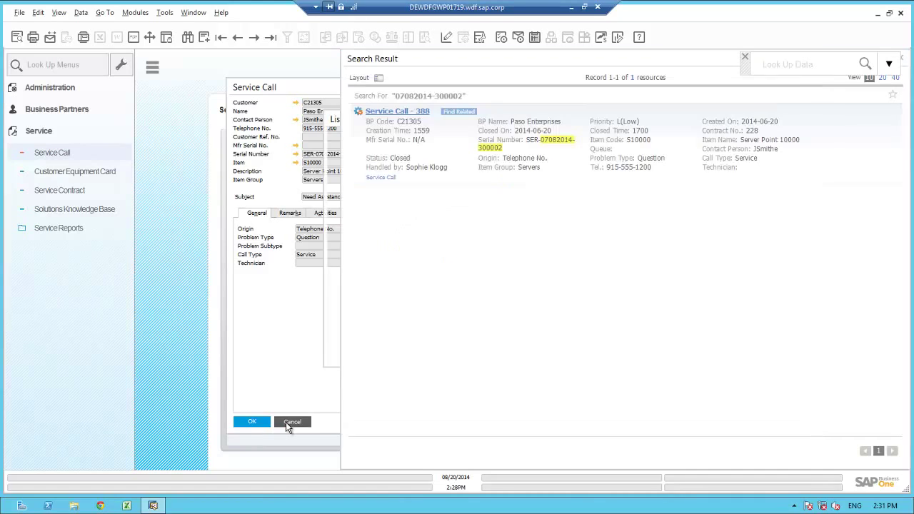
{"action": "left_click", "coordinate": [903, 63]}
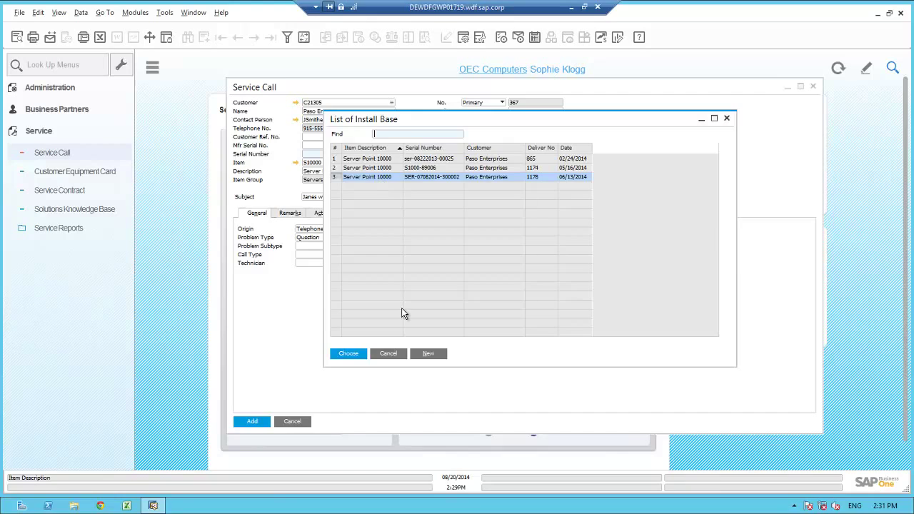
{"action": "left_click", "coordinate": [348, 353]}
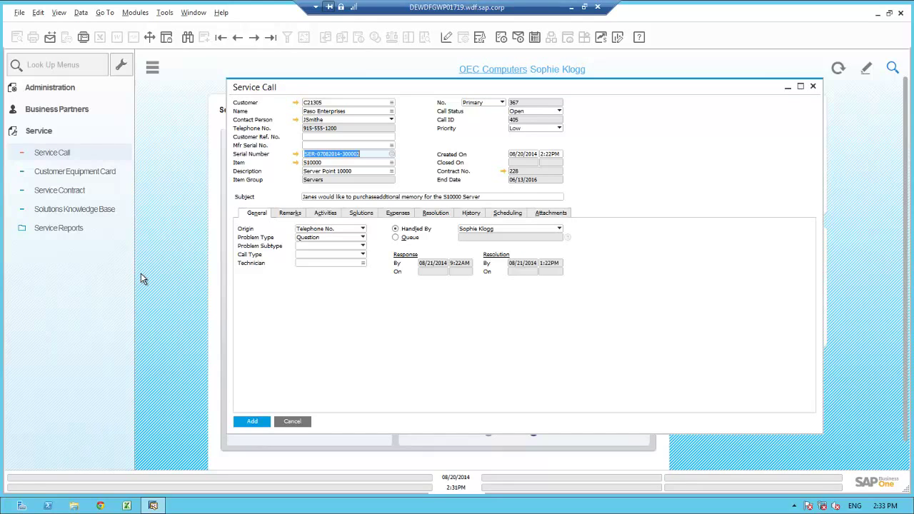
- Review the unit's customer equipment card and the coverage terms of its service contract, and return to the service call
{"action": "left_click", "coordinate": [294, 153]}
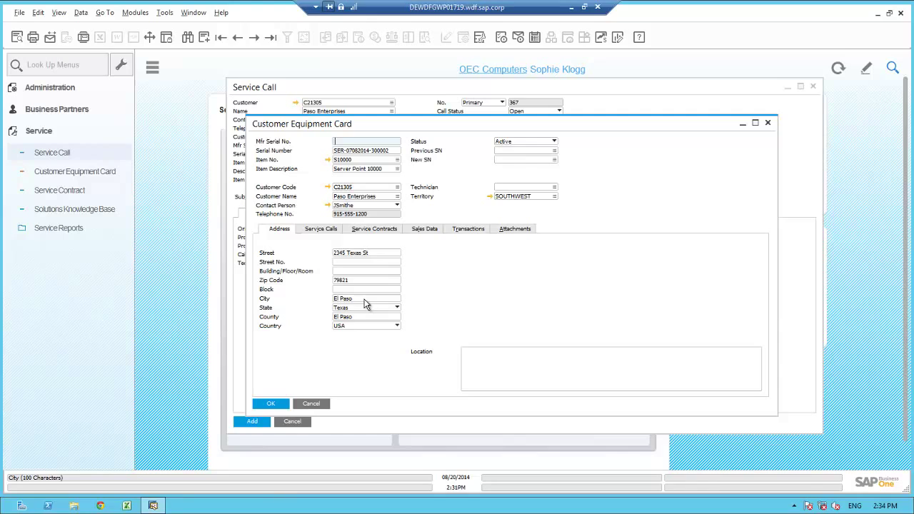
{"action": "left_click", "coordinate": [367, 231]}
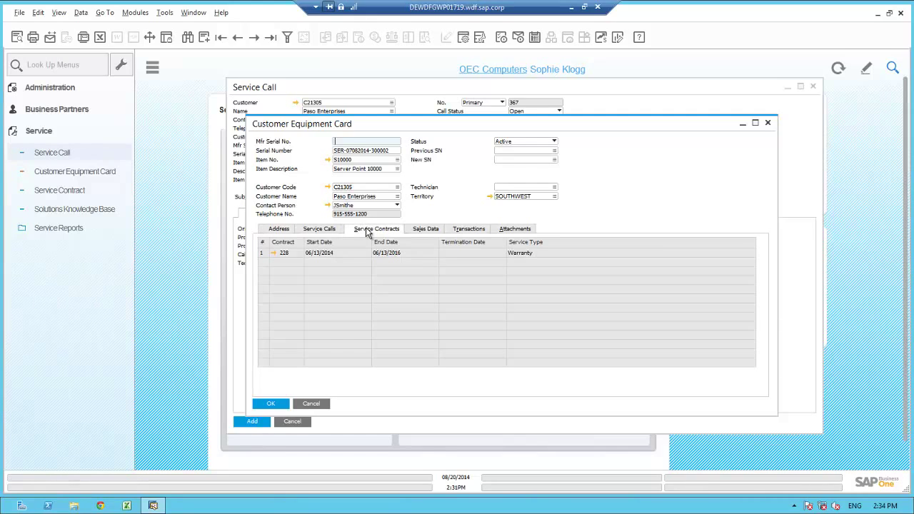
{"action": "left_click", "coordinate": [272, 253]}
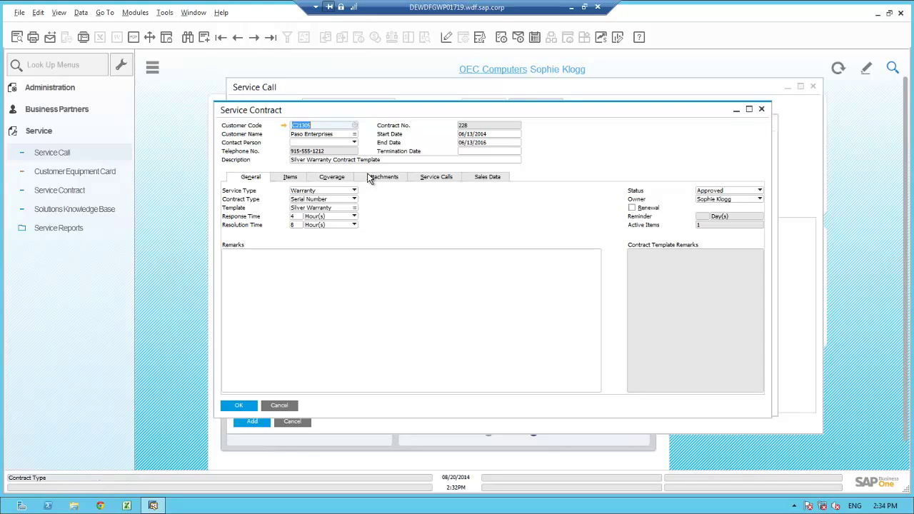
{"action": "left_click", "coordinate": [340, 177]}
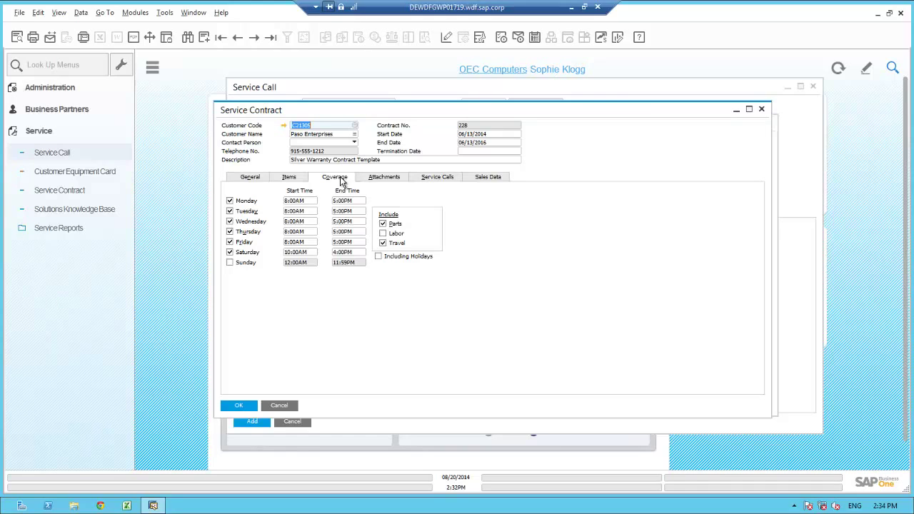
{"action": "left_click", "coordinate": [277, 405]}
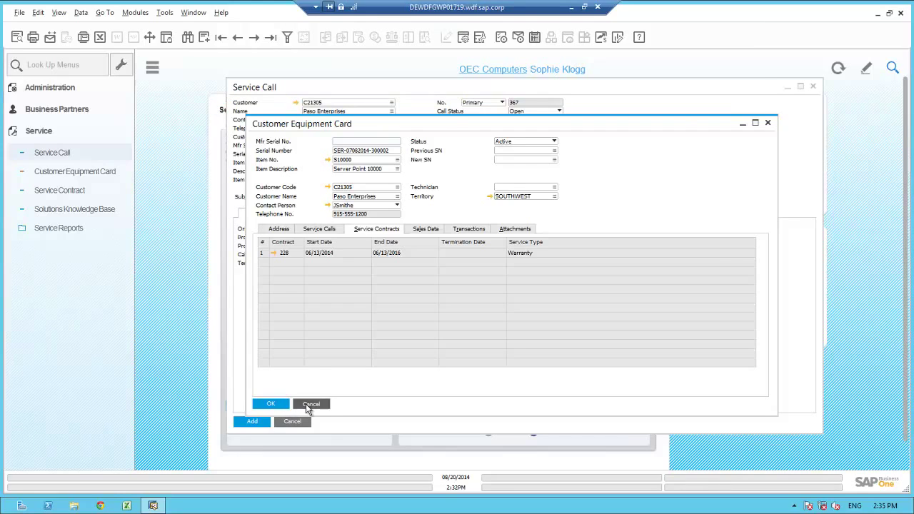
{"action": "left_click", "coordinate": [305, 404]}
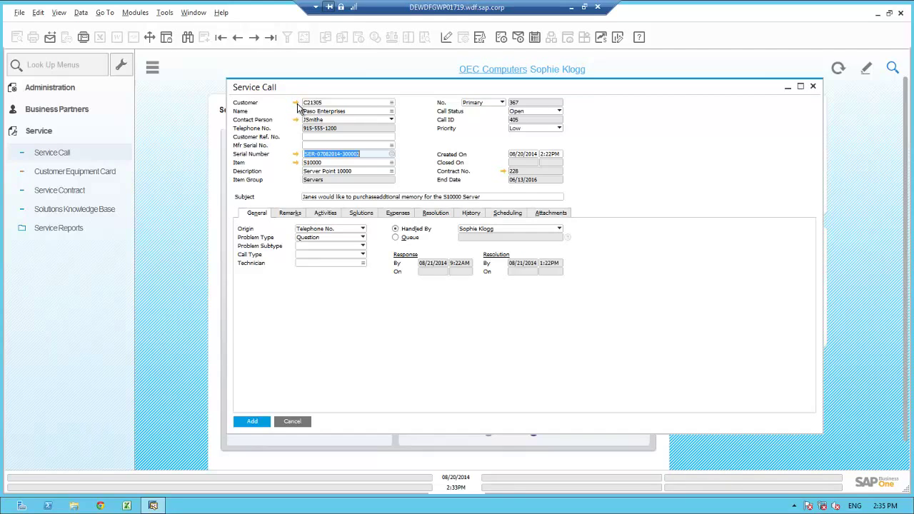
- Check which sales employee is assigned in the customer's business partner master data, and return to the service call
{"action": "left_click", "coordinate": [295, 104]}
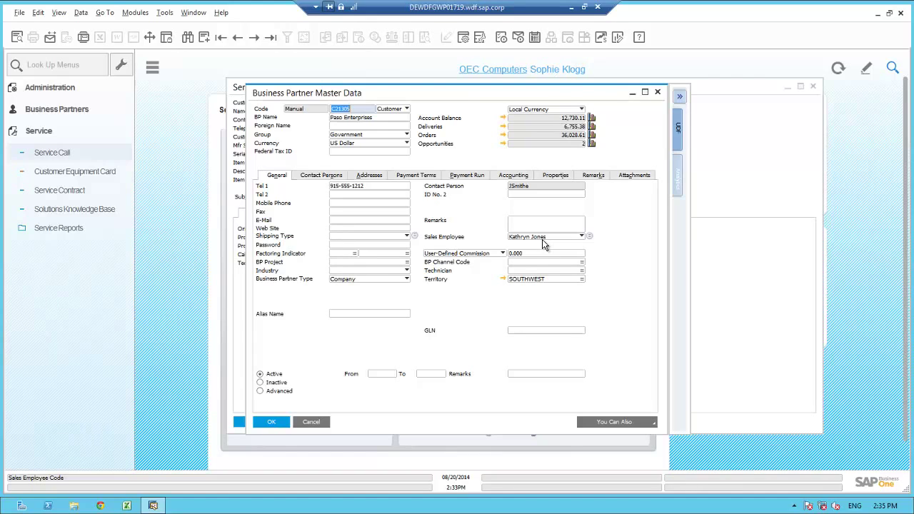
{"action": "left_click", "coordinate": [310, 421]}
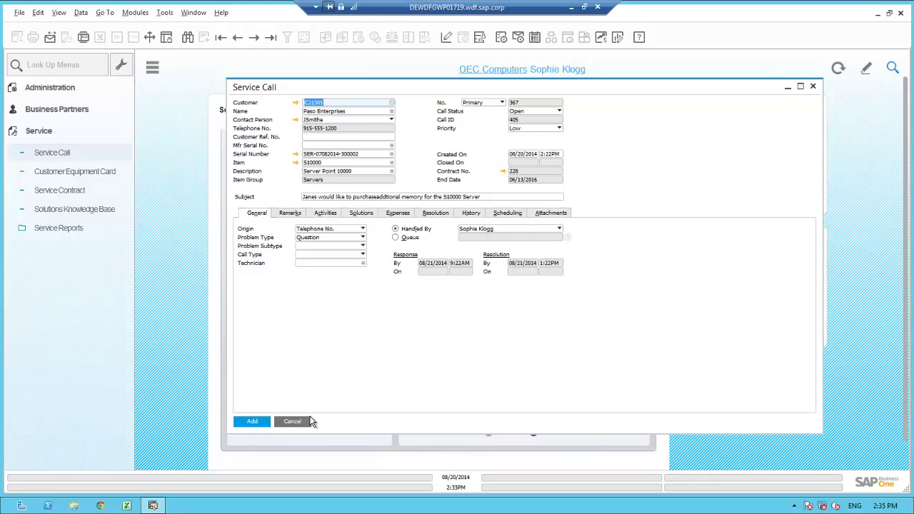
- Create a phone call activity for the service call with type Sales and subject Purchase, assigned to the customer's sales employee
{"action": "left_click", "coordinate": [325, 214]}
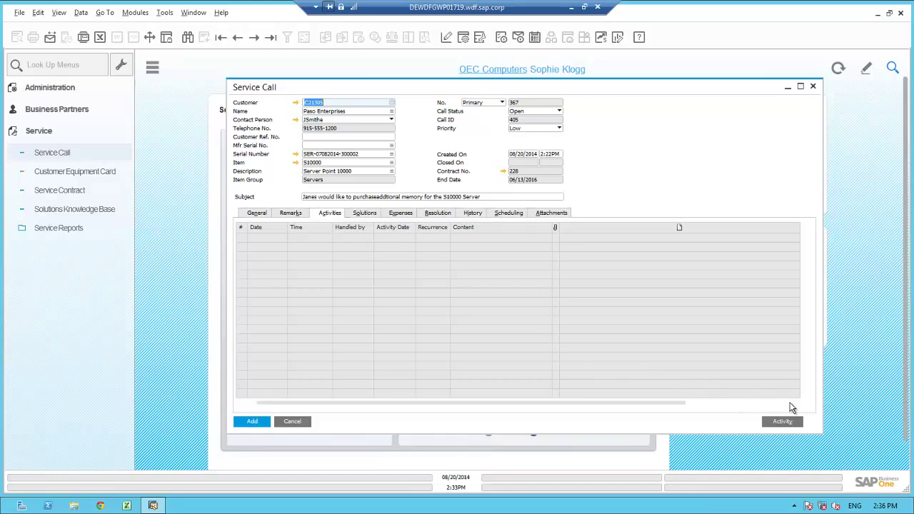
{"action": "left_click", "coordinate": [783, 422]}
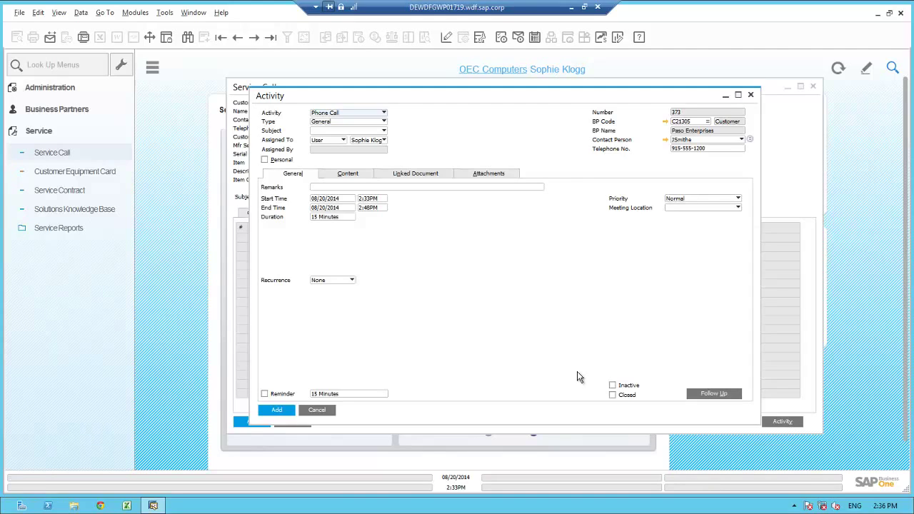
{"action": "left_click", "coordinate": [355, 123]}
{"action": "left_click", "coordinate": [339, 140]}
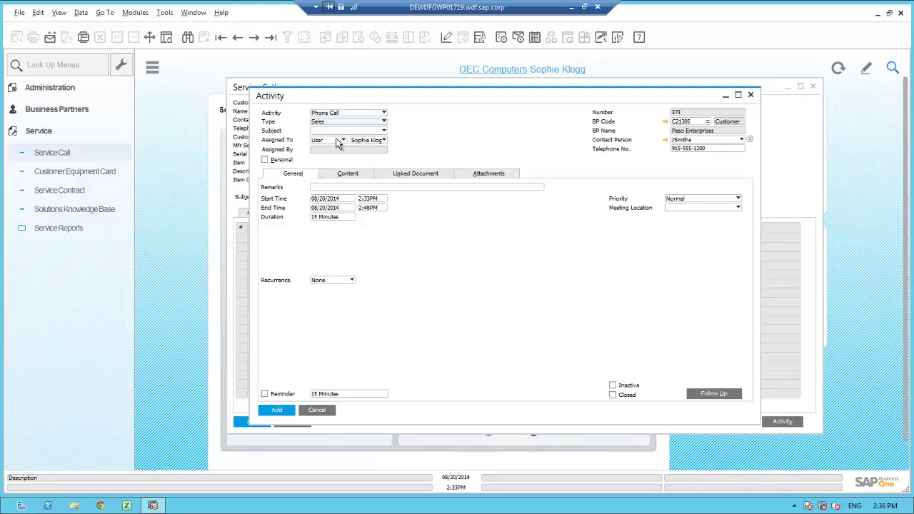
{"action": "left_click", "coordinate": [348, 130]}
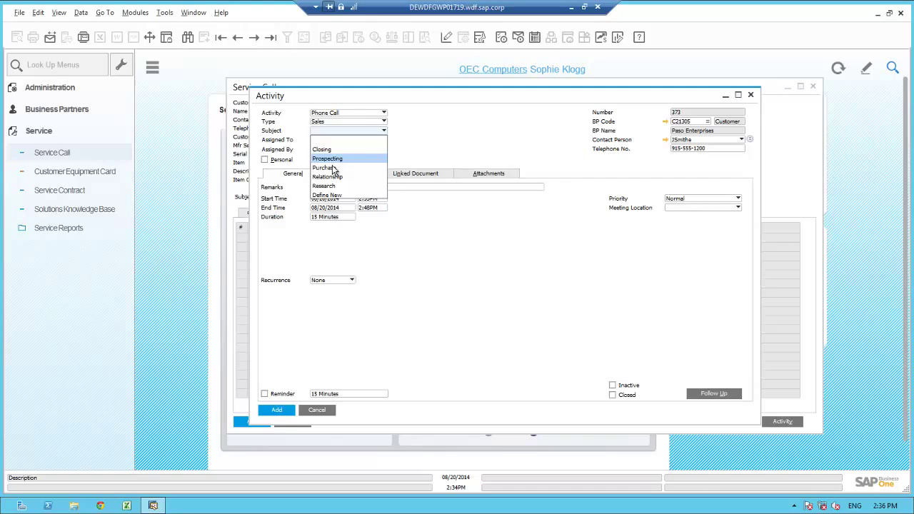
{"action": "left_click", "coordinate": [336, 168]}
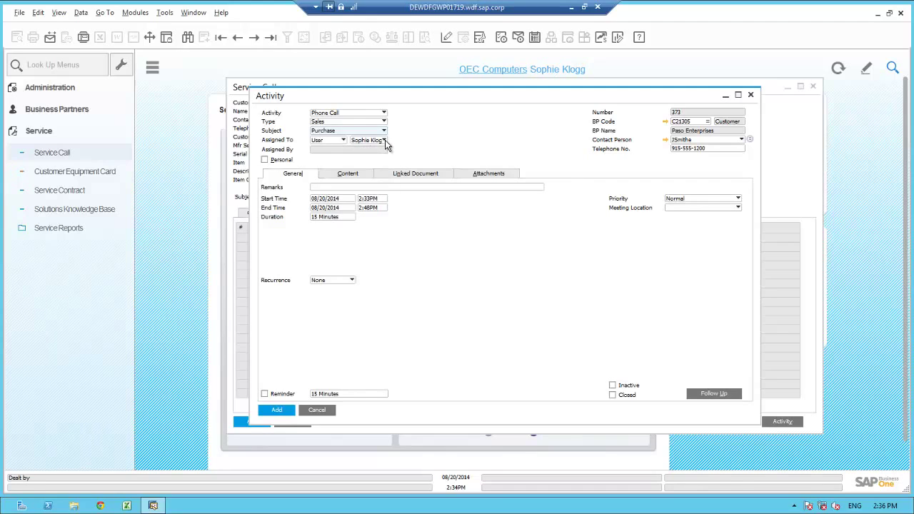
{"action": "left_click", "coordinate": [384, 140]}
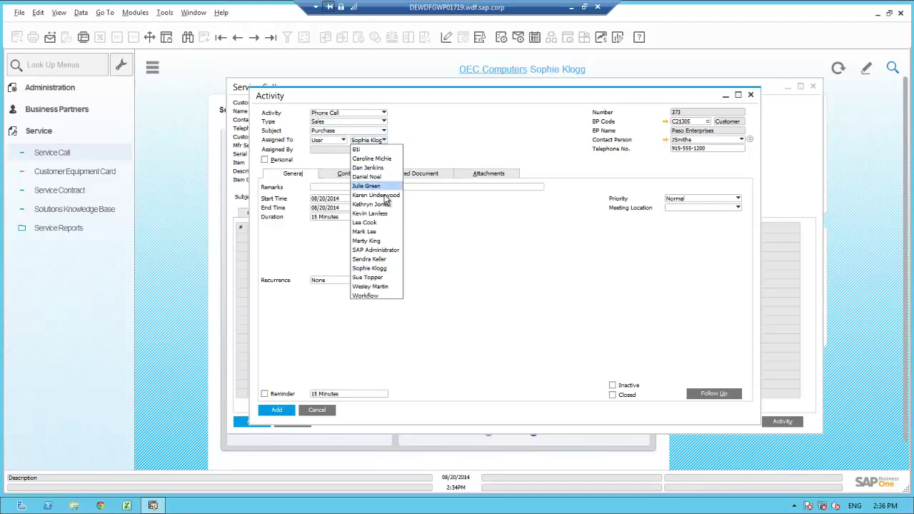
{"action": "left_click", "coordinate": [379, 205]}
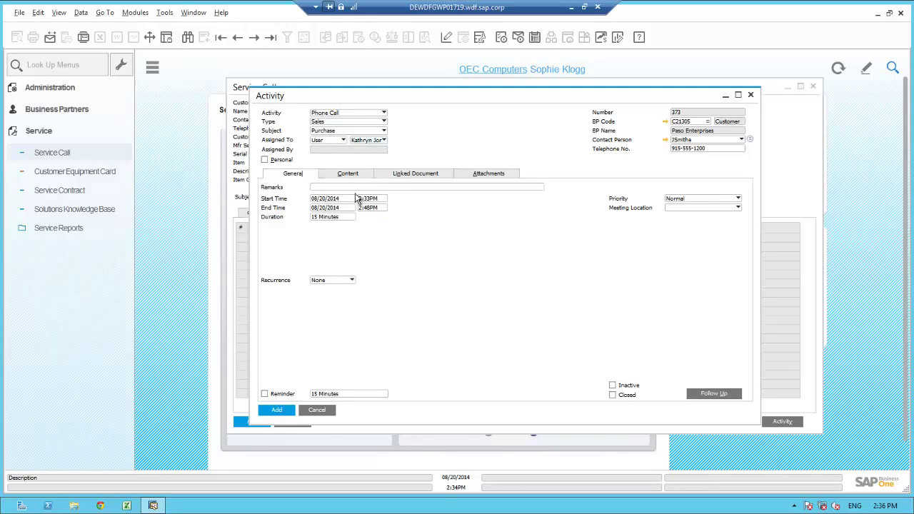
- Add a remark asking to call the contact about the purchase of additional memory, enable the reminder, and add the activity
{"action": "left_click", "coordinate": [354, 187]}
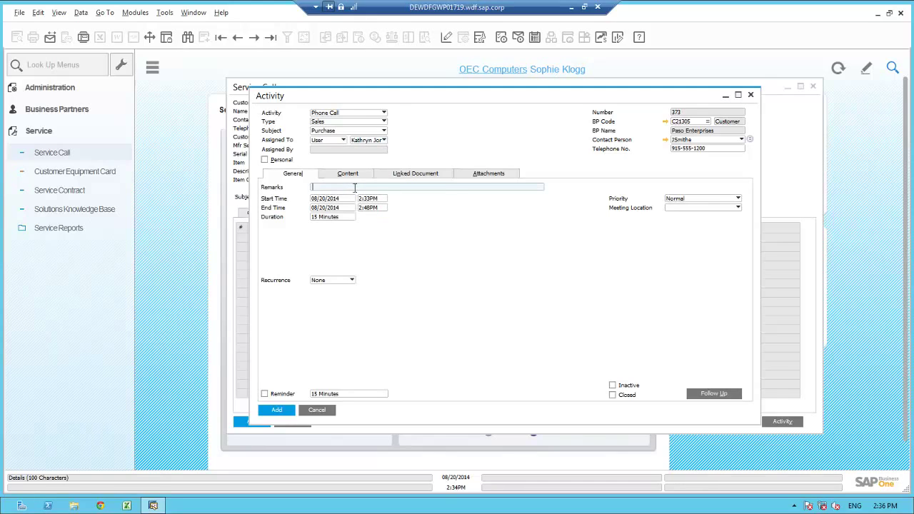
{"action": "type", "text": "Please call Jane about the purchse of addtional memory"}
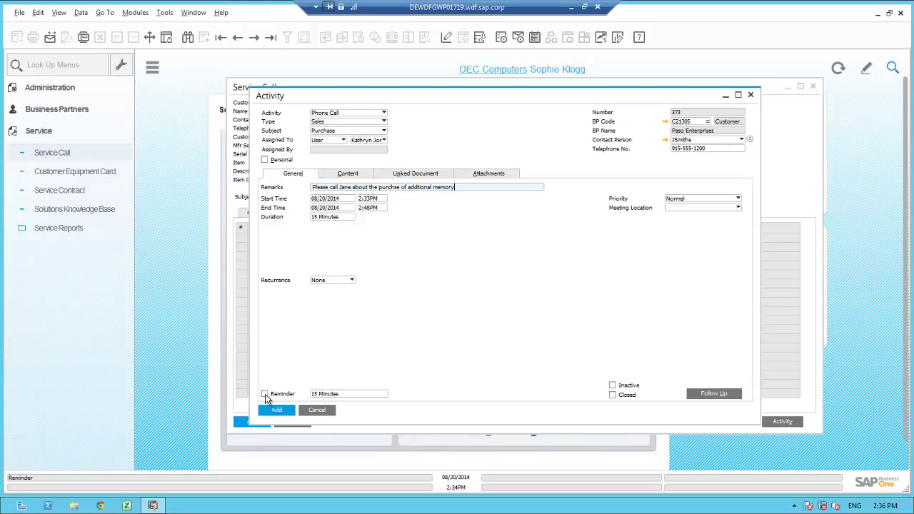
{"action": "left_click", "coordinate": [265, 395]}
{"action": "left_click", "coordinate": [284, 411]}
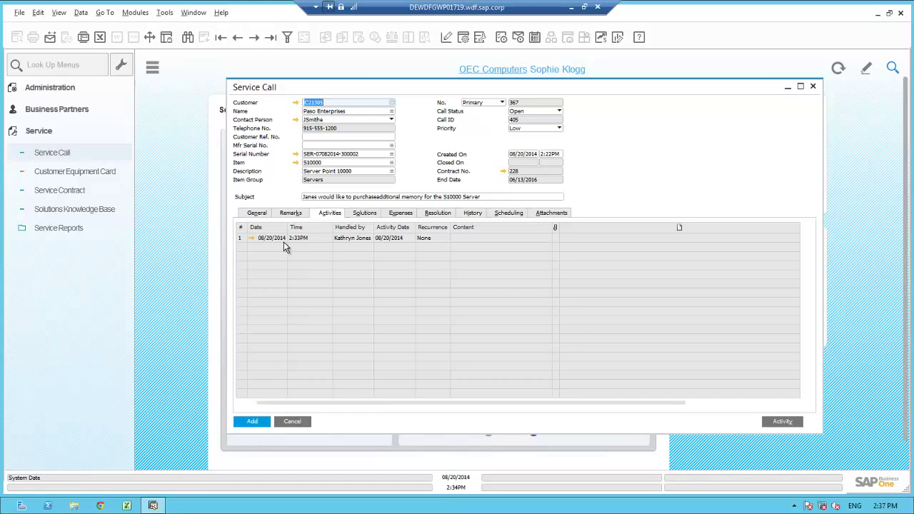
- Set the call type in the service call's general details to Sales
{"action": "left_click", "coordinate": [256, 214]}
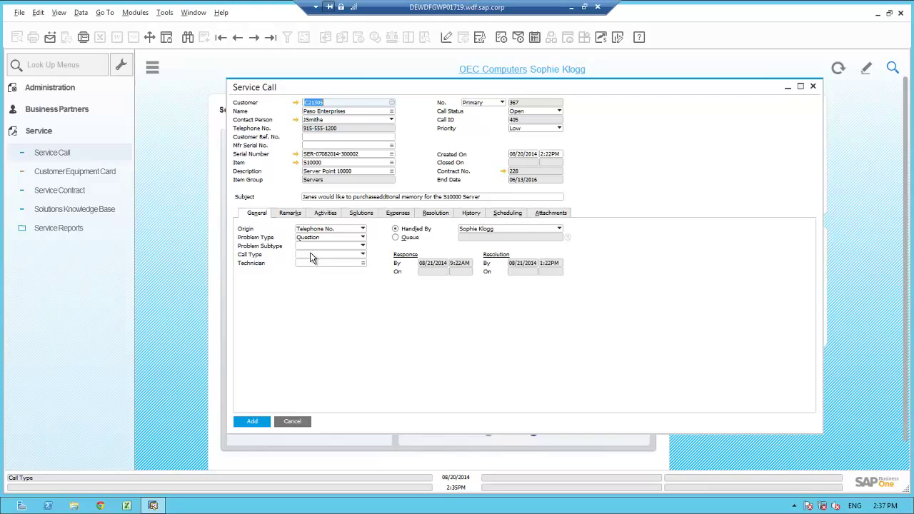
{"action": "left_click", "coordinate": [310, 257]}
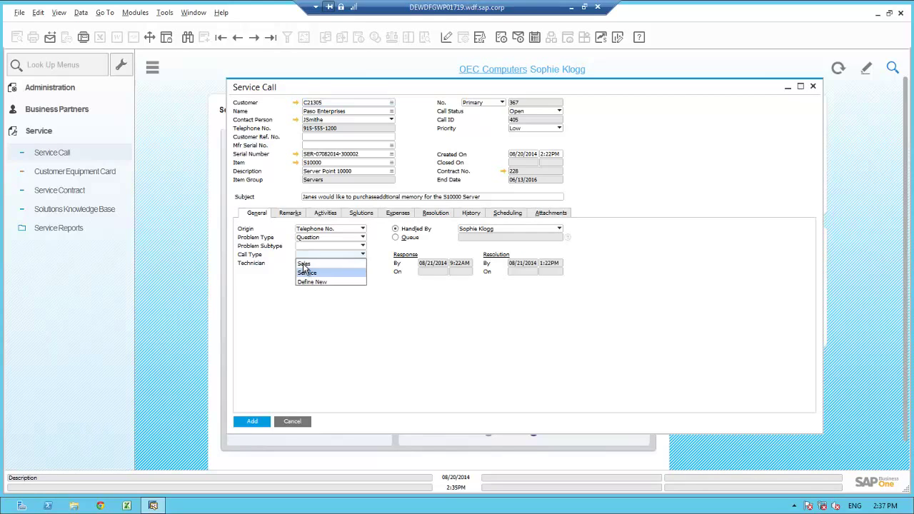
{"action": "left_click", "coordinate": [303, 265]}
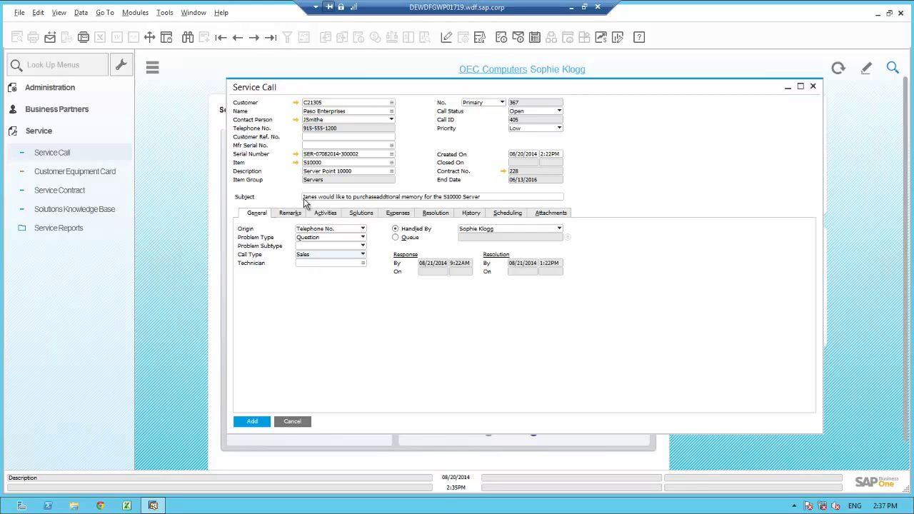
- Enter a resolution noting the call is pending the sales employee's call about additional memory, and set the call status to Pending
{"action": "left_click", "coordinate": [434, 214]}
{"action": "left_click", "coordinate": [311, 250]}
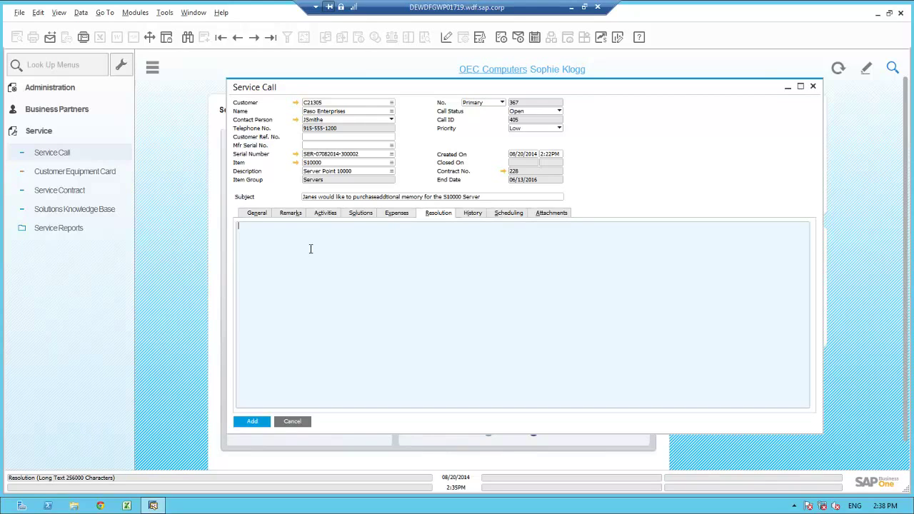
{"action": "type", "text": "Set this call status to pending based on Kathryn calling Jane about addtional memory purchase."}
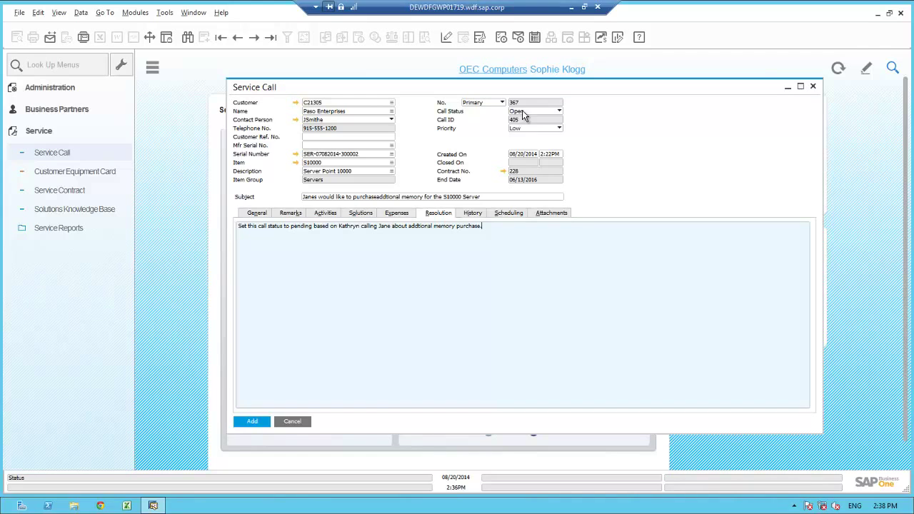
{"action": "left_click", "coordinate": [525, 111]}
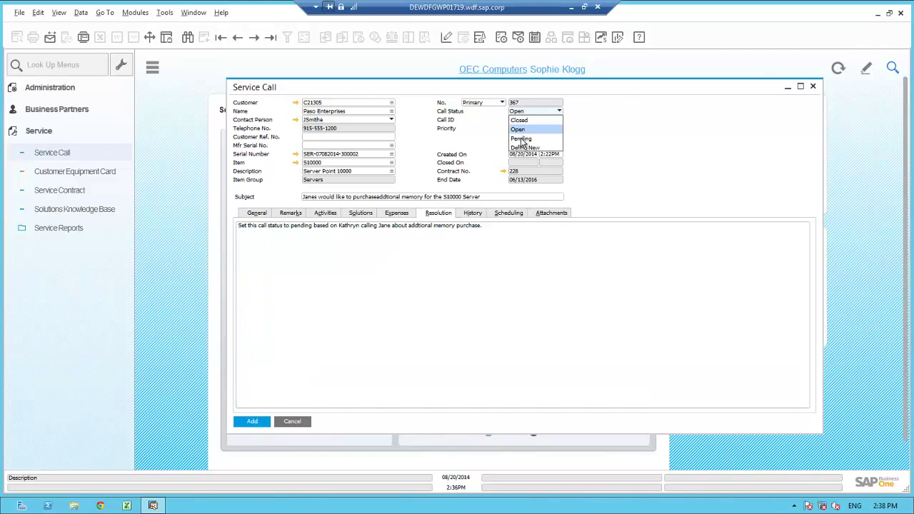
{"action": "left_click", "coordinate": [523, 138]}
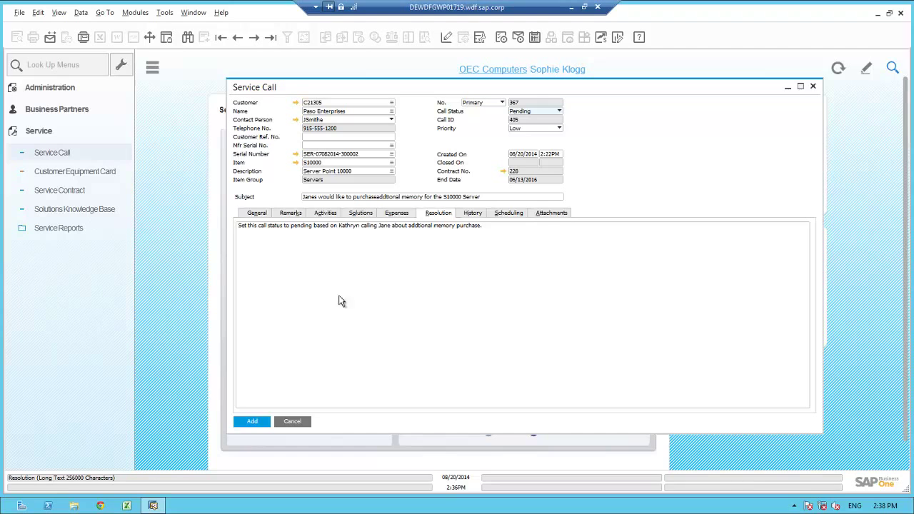
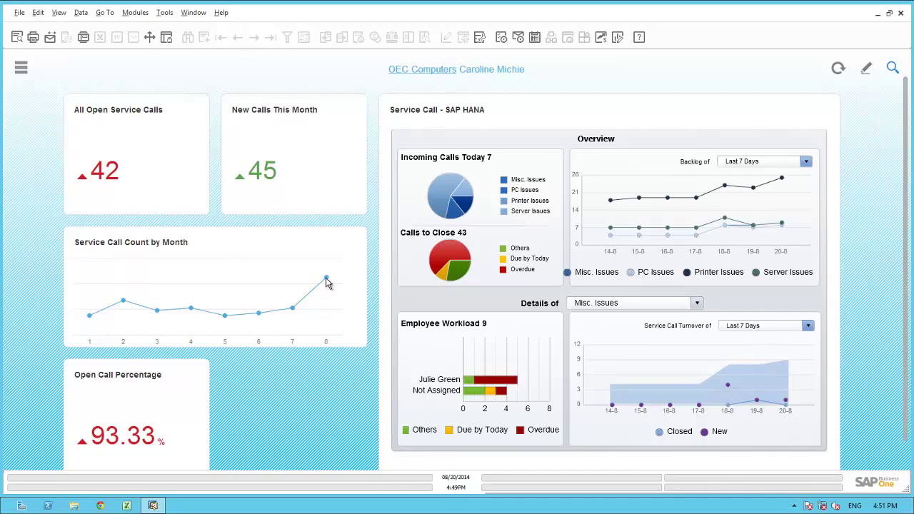
- Examine the monthly service call count, the overdue calls to close, and the backlog over the last 4 weeks on the dashboard
{"action": "mouse_move", "coordinate": [327, 282]}
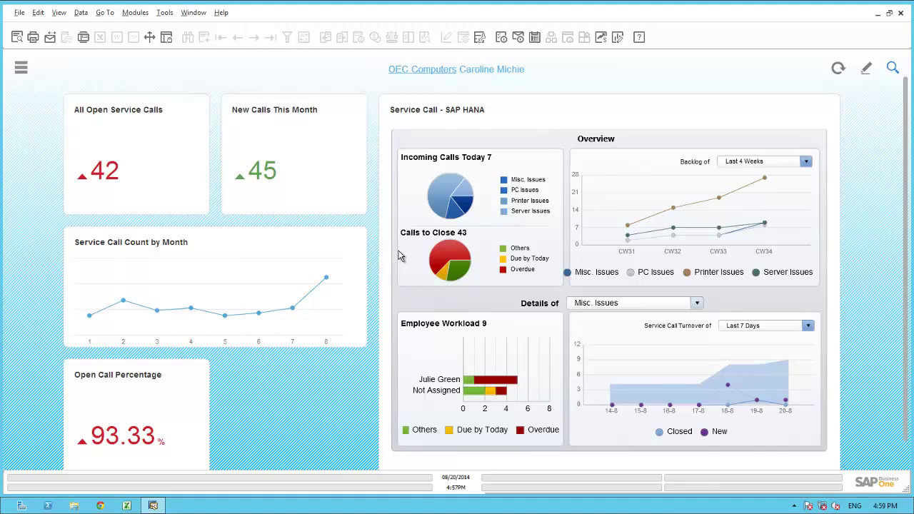
{"action": "mouse_move", "coordinate": [443, 261]}
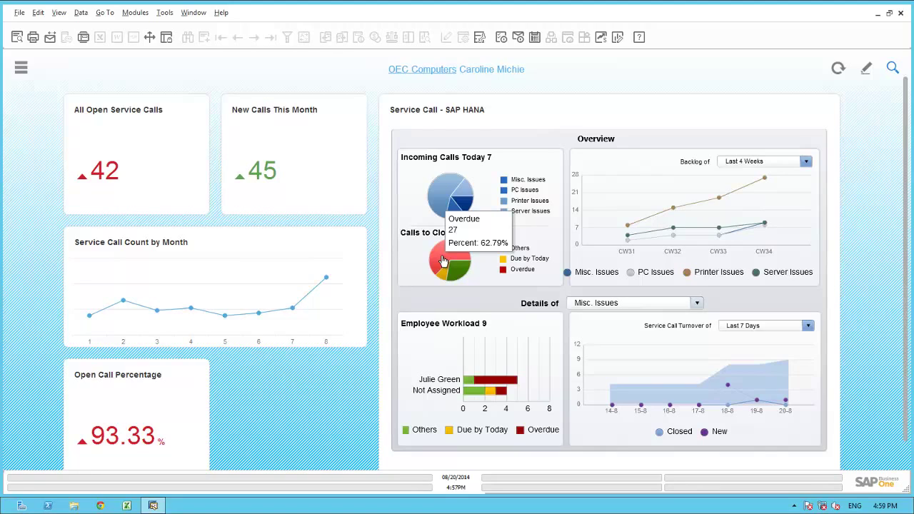
{"action": "left_click", "coordinate": [806, 162]}
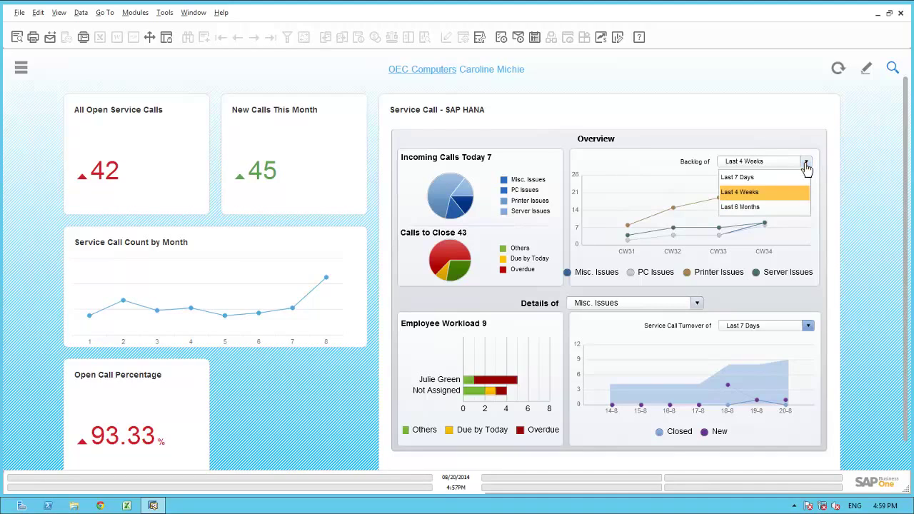
{"action": "left_click", "coordinate": [757, 197]}
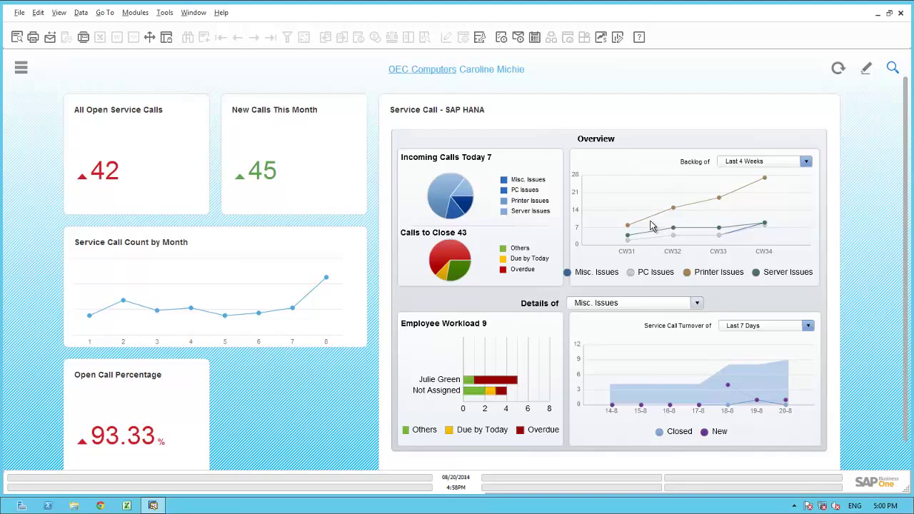
- View the dashboard's workload and turnover details for PC Issues and Printer Issues
{"action": "left_click", "coordinate": [698, 305]}
{"action": "left_click", "coordinate": [634, 318]}
{"action": "left_click", "coordinate": [636, 305]}
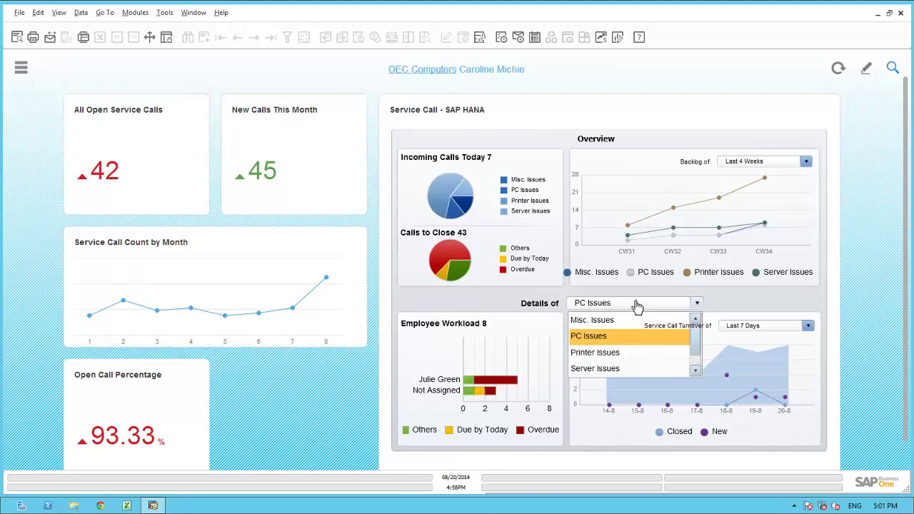
{"action": "left_click", "coordinate": [596, 353]}
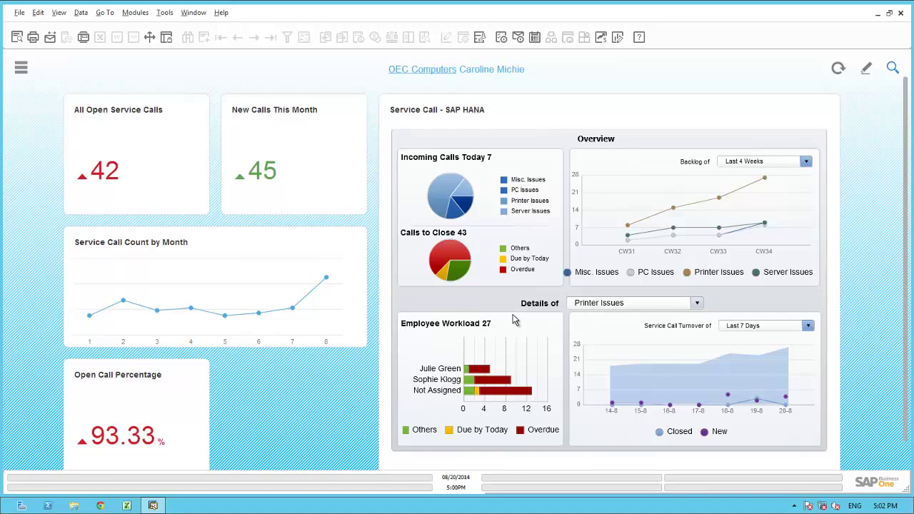
- Run the Service Calls by Queue report for calls with status Open, and open the Vegas Enterprises call in the Printers queue
{"action": "left_click", "coordinate": [21, 67]}
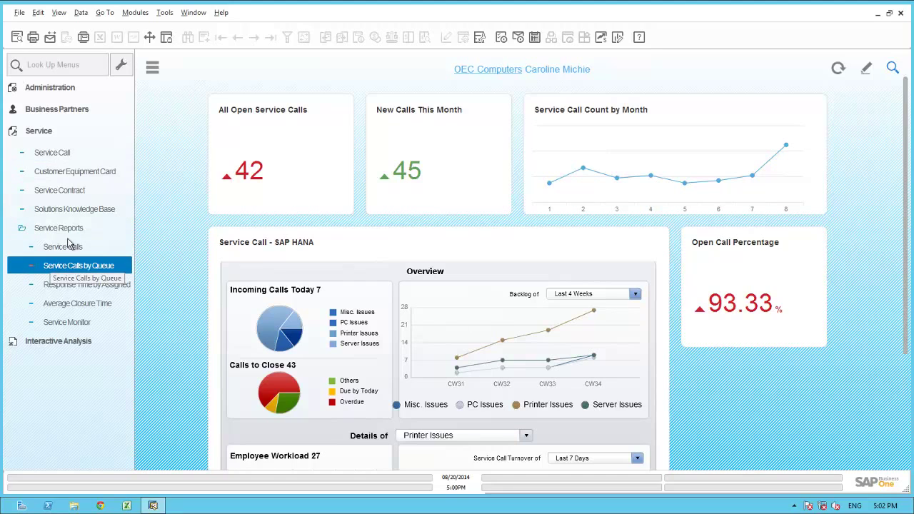
{"action": "left_click", "coordinate": [69, 267]}
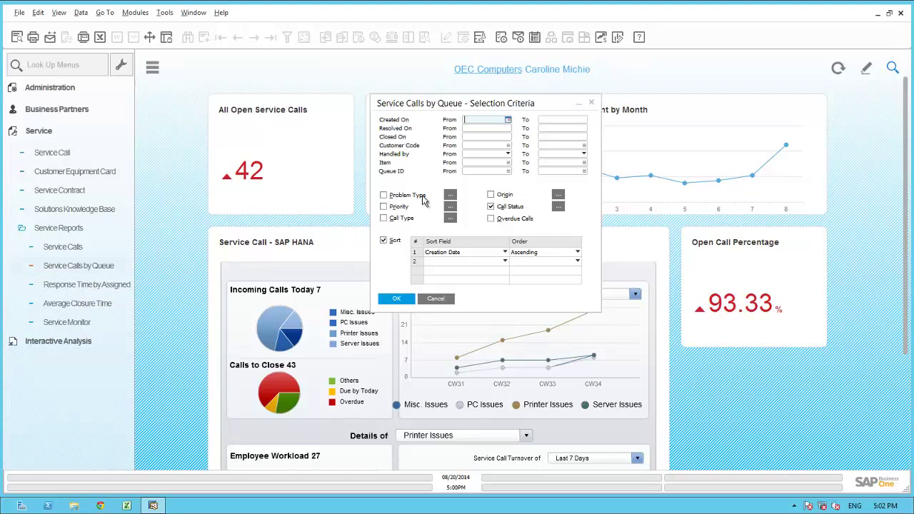
{"action": "left_click", "coordinate": [558, 206]}
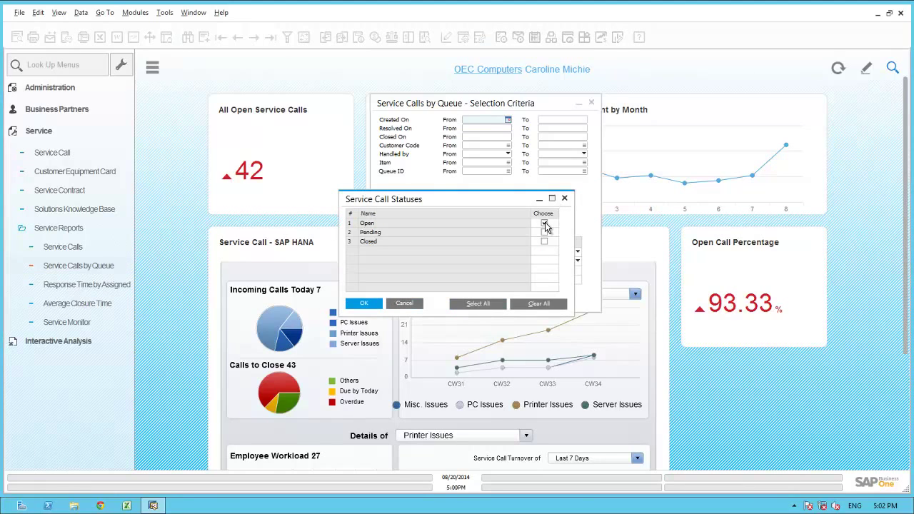
{"action": "left_click", "coordinate": [365, 303]}
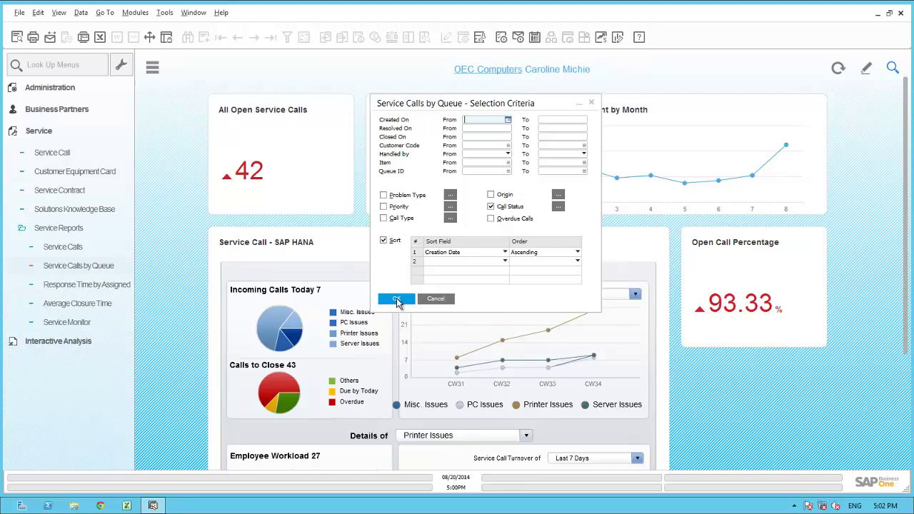
{"action": "left_click", "coordinate": [396, 299]}
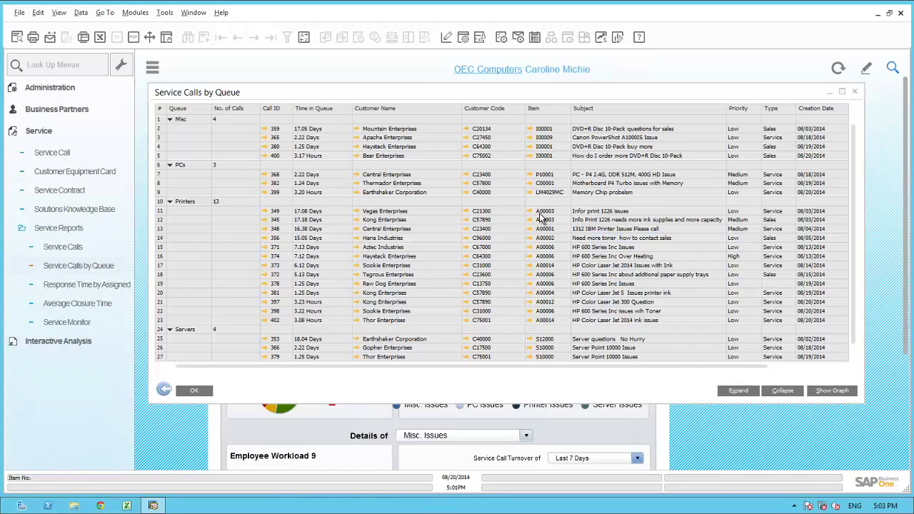
{"action": "left_click", "coordinate": [263, 211]}
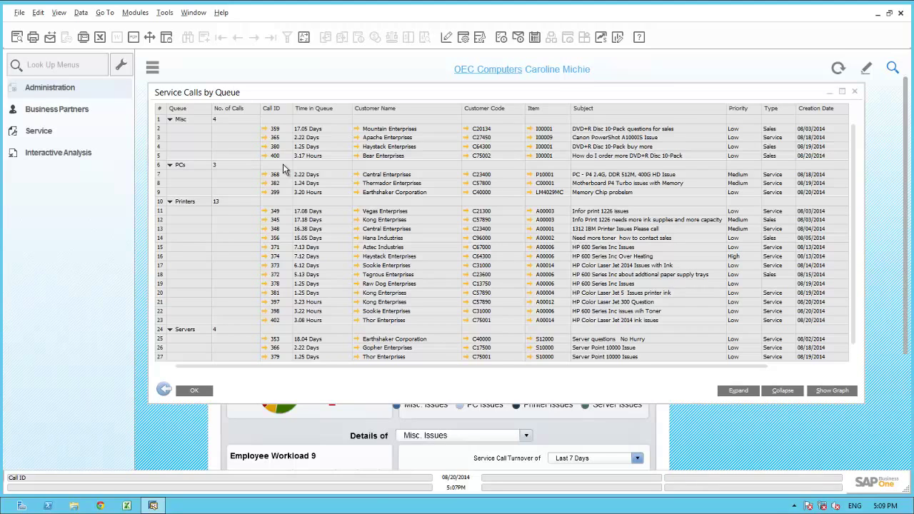
- Open the queue member setup for the Printers service queue
{"action": "left_click", "coordinate": [72, 90]}
{"action": "left_click", "coordinate": [51, 131]}
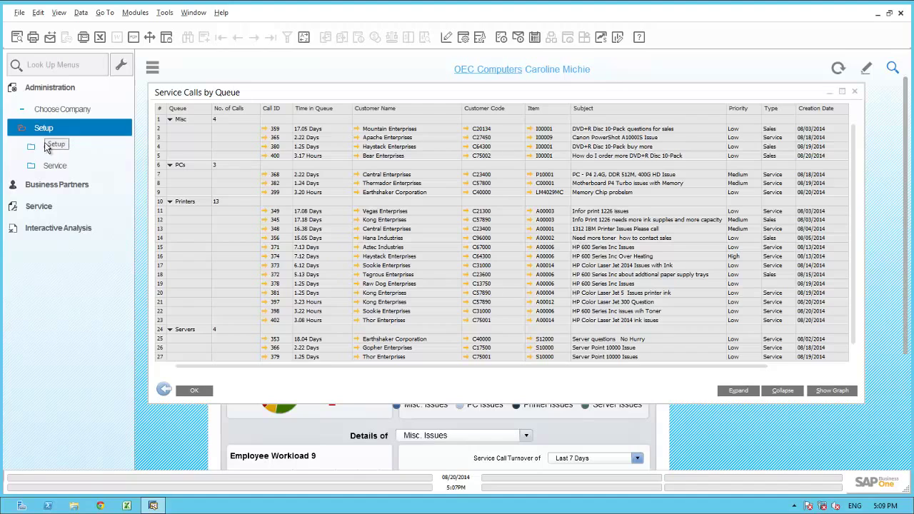
{"action": "left_click", "coordinate": [46, 167]}
{"action": "left_click", "coordinate": [63, 203]}
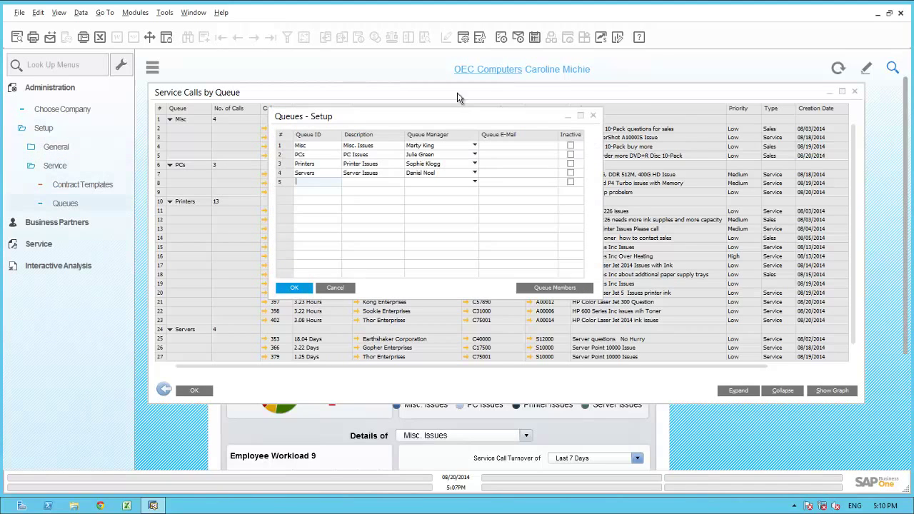
{"action": "double_click", "coordinate": [286, 167]}
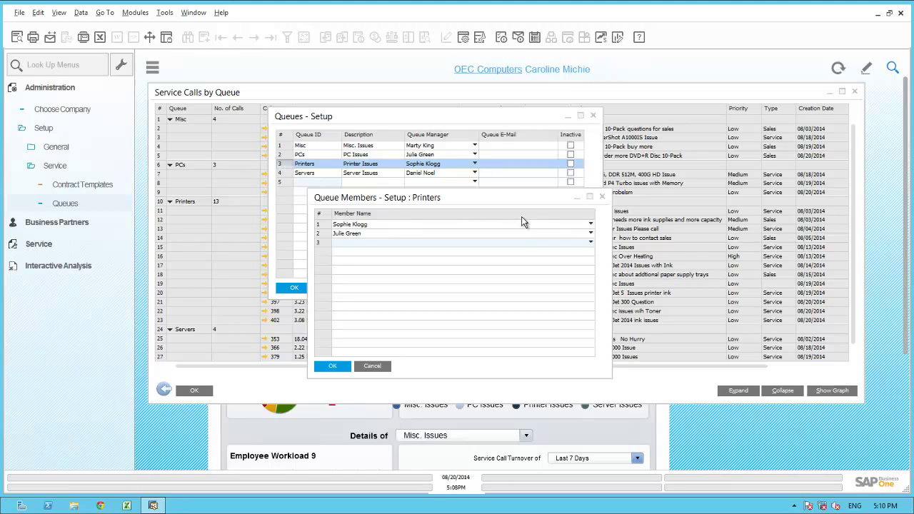
- Add the Servers queue manager and the logged-in user as members of the Printers queue, and save the queue setup
{"action": "left_click", "coordinate": [591, 244]}
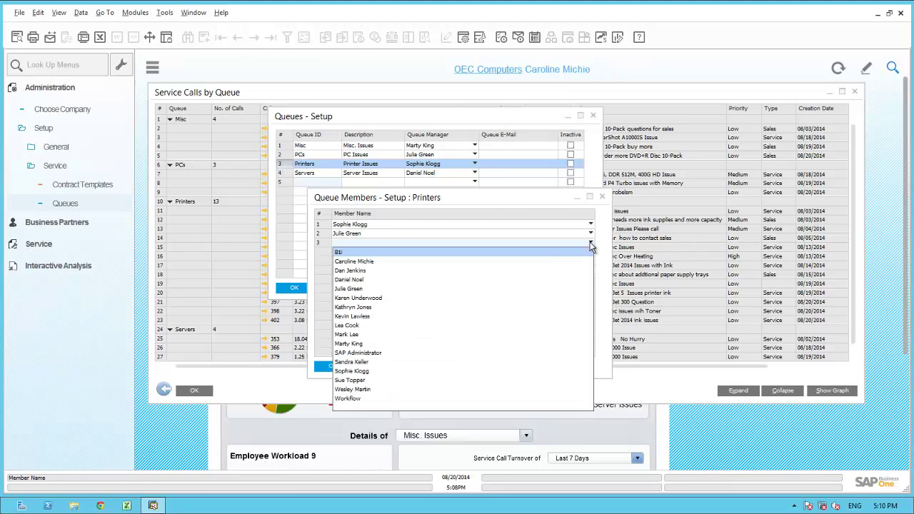
{"action": "left_click", "coordinate": [357, 281]}
{"action": "left_click", "coordinate": [357, 251]}
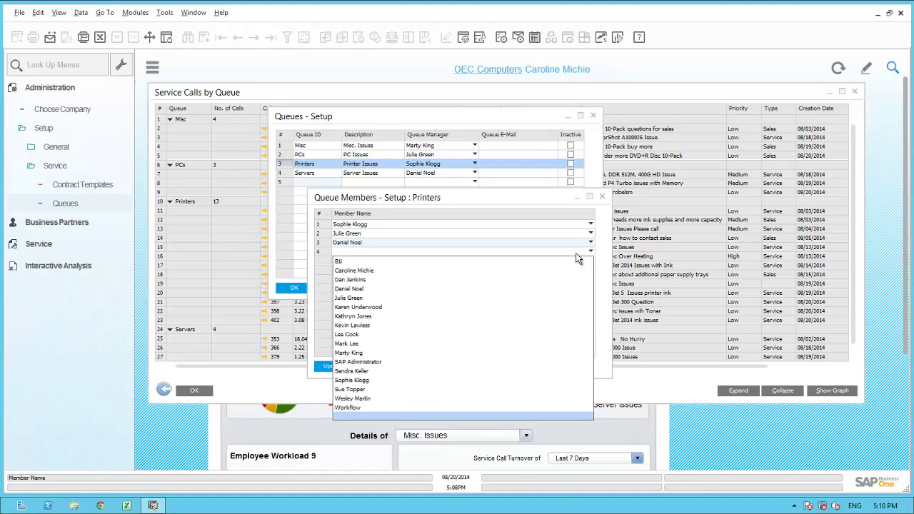
{"action": "left_click", "coordinate": [356, 271]}
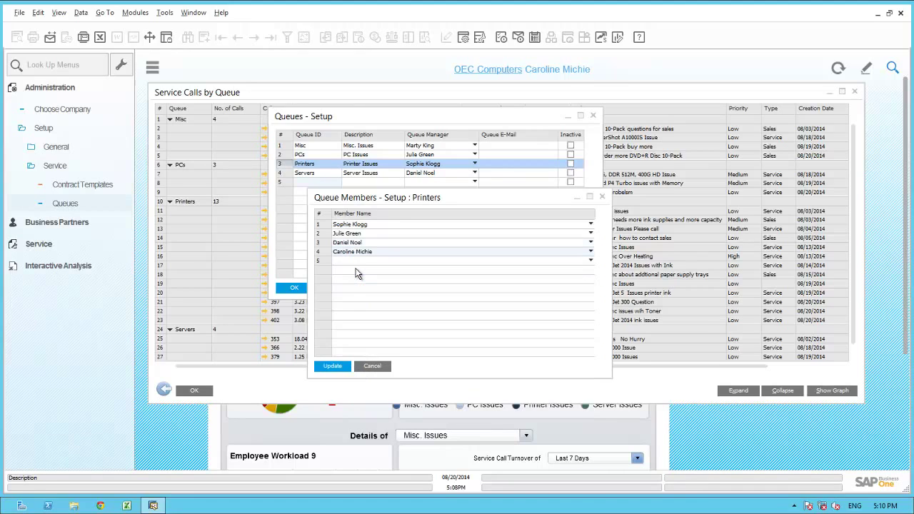
{"action": "left_click", "coordinate": [331, 365]}
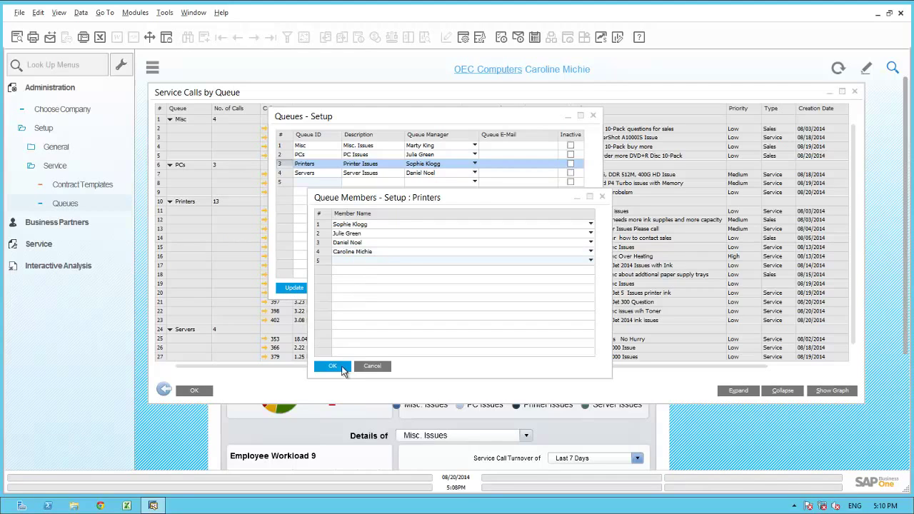
{"action": "left_click", "coordinate": [332, 366]}
{"action": "left_click", "coordinate": [294, 288]}
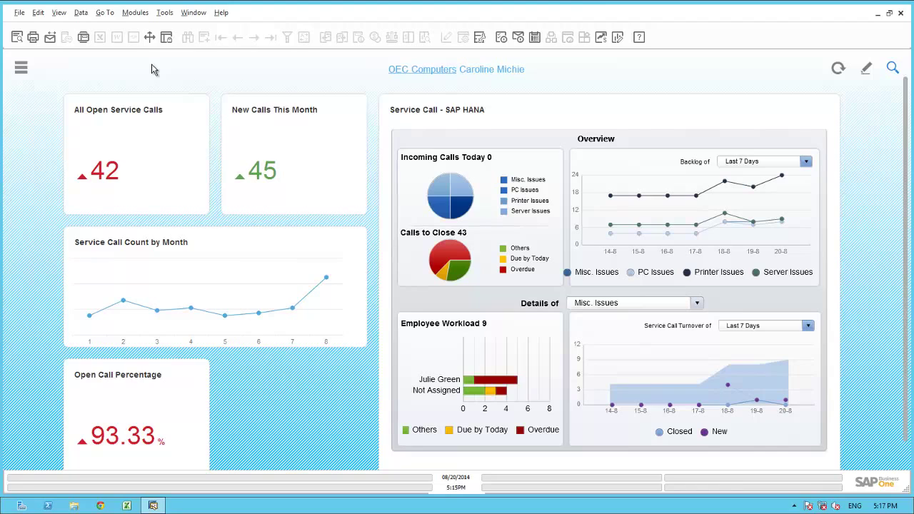
- Add the Open Printer Service Calls widget from the Widgets Gallery to the dashboard and finish editing the layout
{"action": "left_click", "coordinate": [867, 70]}
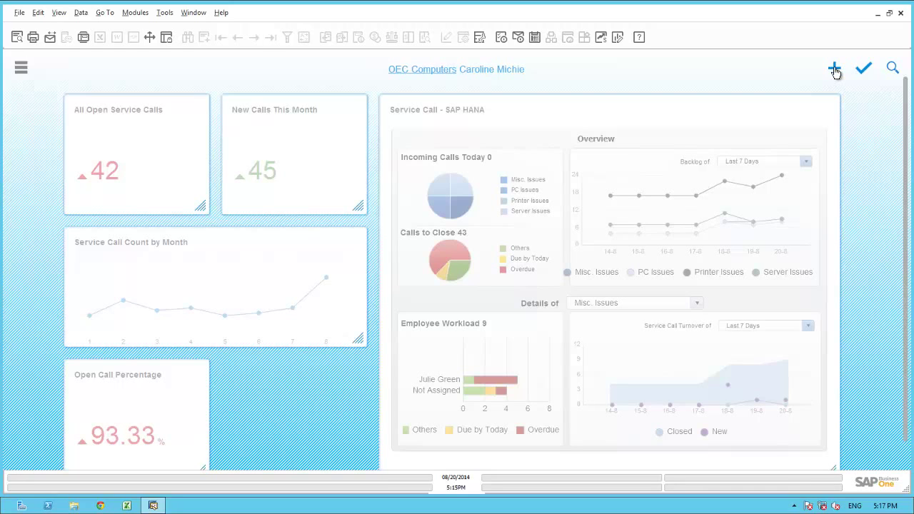
{"action": "left_click", "coordinate": [834, 69]}
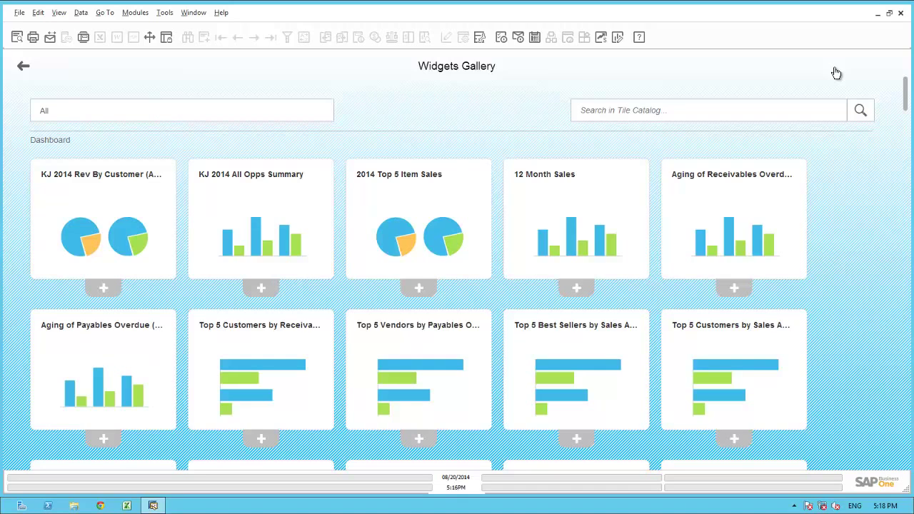
{"action": "left_click", "coordinate": [701, 110]}
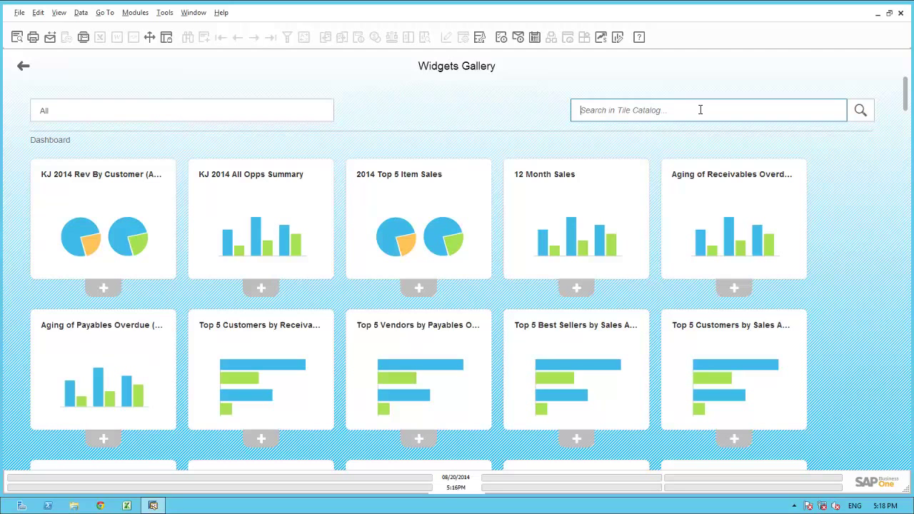
{"action": "type", "text": "printer"}
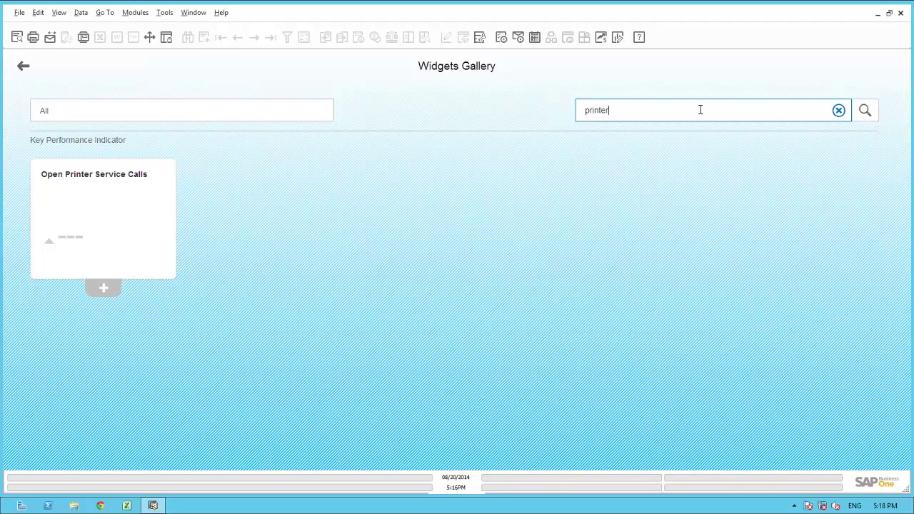
{"action": "left_click", "coordinate": [102, 289]}
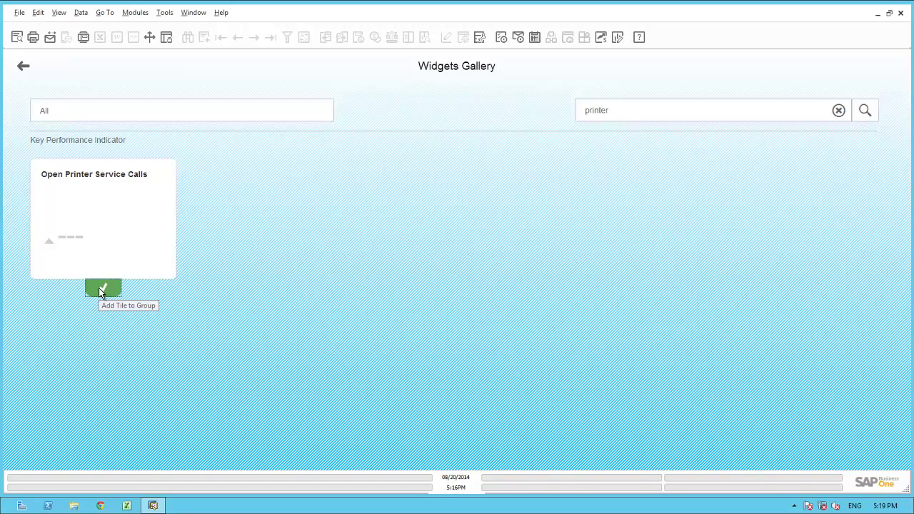
{"action": "left_click", "coordinate": [23, 69]}
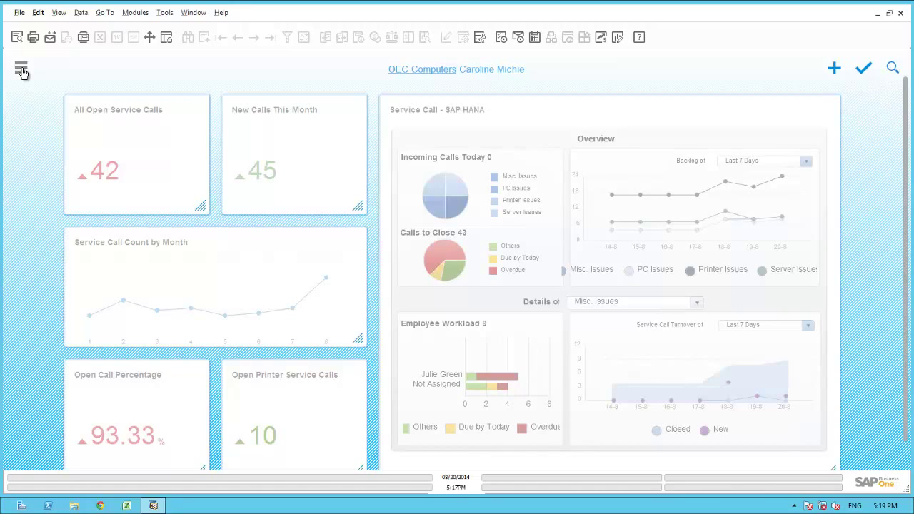
{"action": "left_click", "coordinate": [864, 69]}
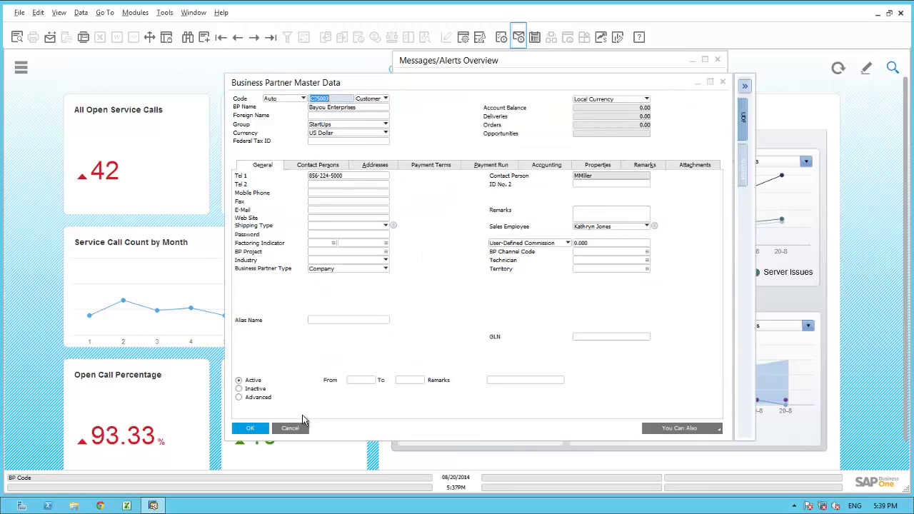
- Copy the business partner name Bayou Enterprises from its master data and close the record
{"action": "key", "text": "Tab"}
{"action": "key", "text": "shift+F10"}
{"action": "key", "text": "Down"}
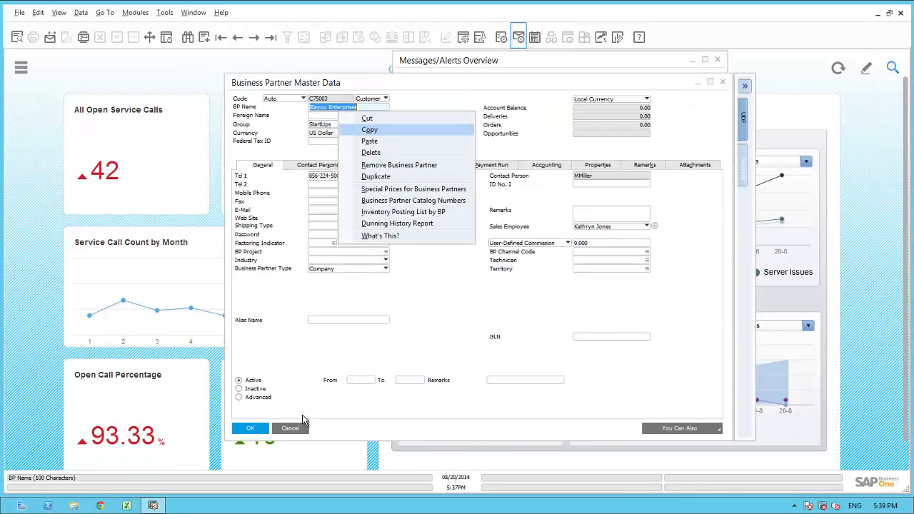
{"action": "key", "text": "Return"}
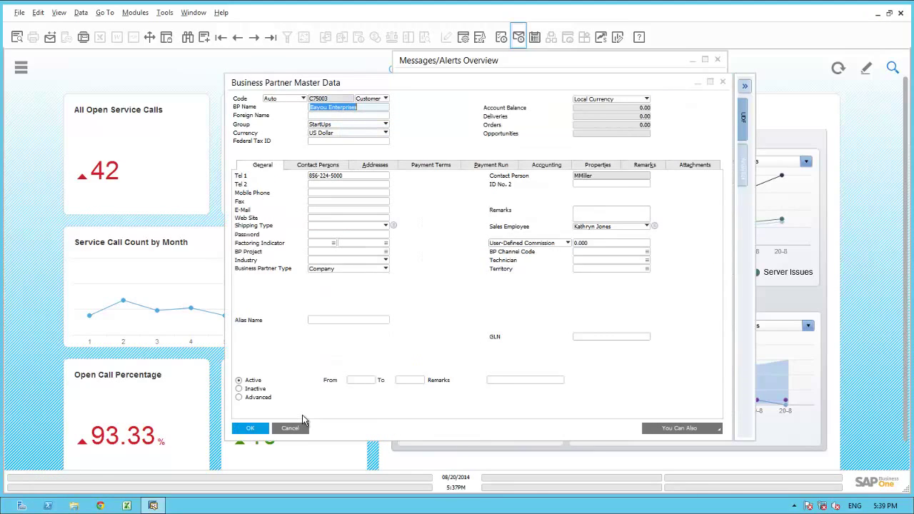
{"action": "key", "text": "Escape"}
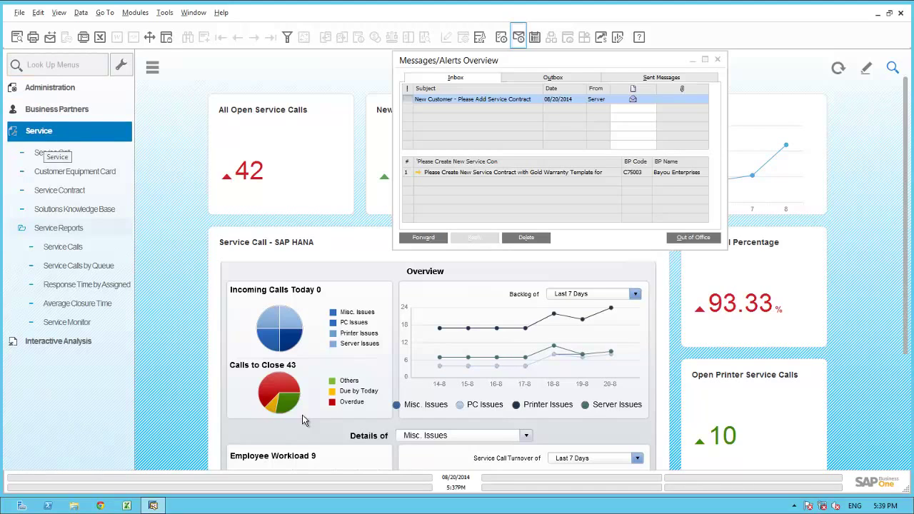
- Start a new service contract and enter Bayou Enterprises as the customer using the copied name
{"action": "key", "text": "Return"}
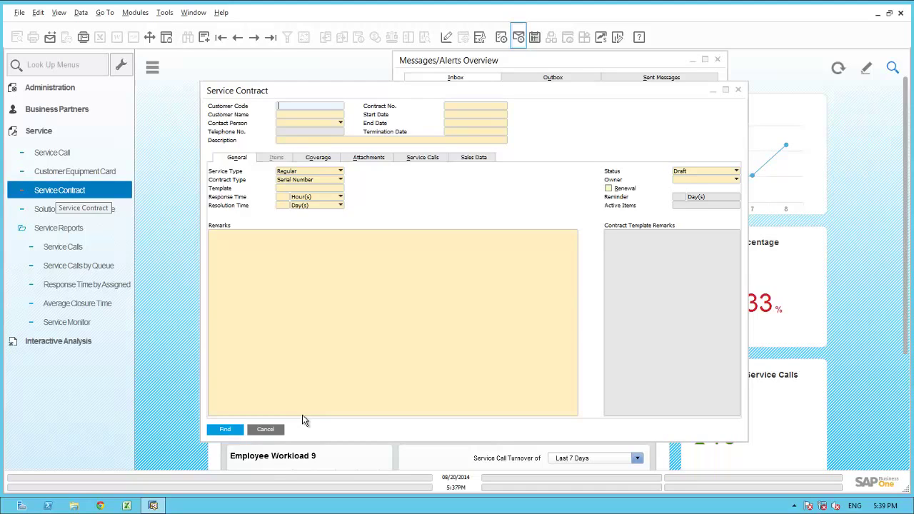
{"action": "key", "text": "ctrl+a"}
{"action": "key", "text": "Tab"}
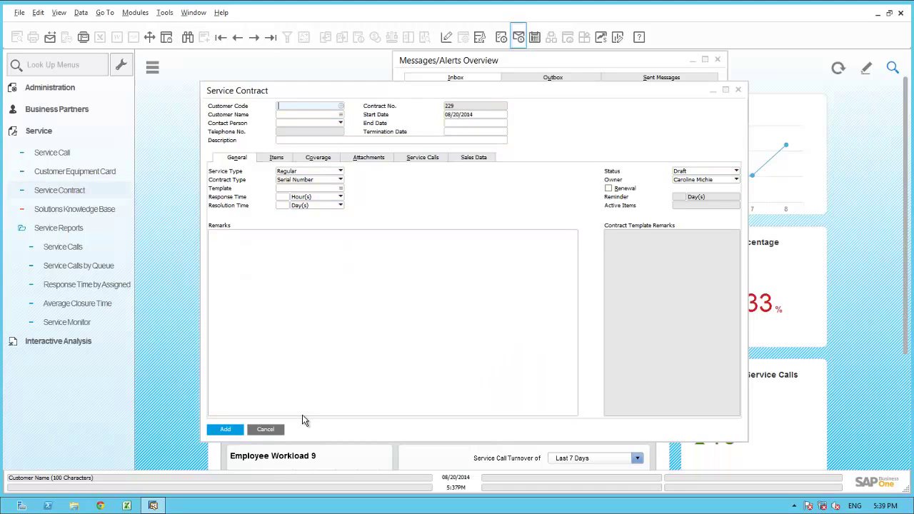
{"action": "key", "text": "Down"}
{"action": "key", "text": "Return"}
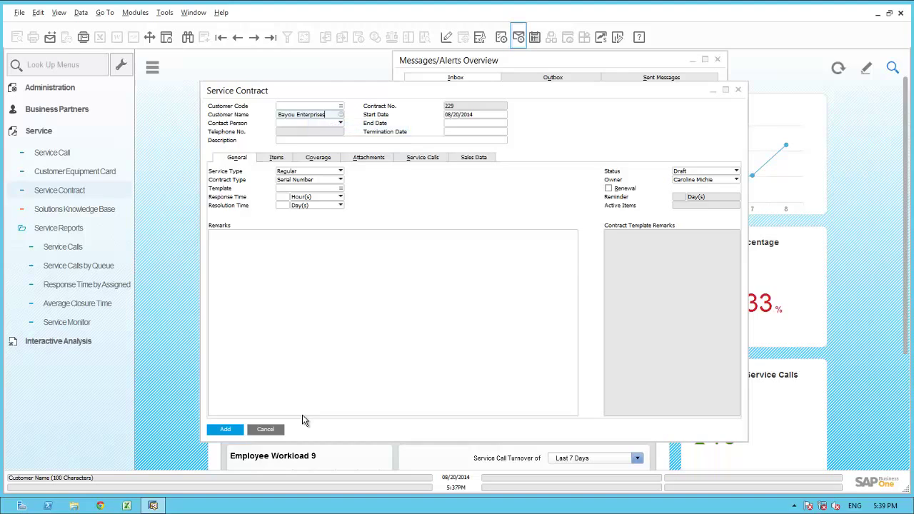
{"action": "key", "text": "Tab"}
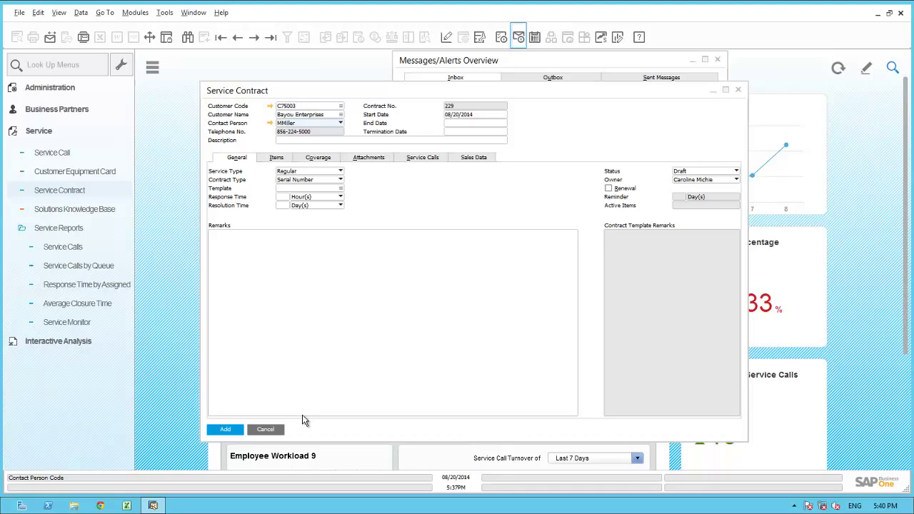
- Apply the Gold Customer contract template to the Bayou Enterprises service contract
{"action": "key", "text": "Tab"}
{"action": "key", "text": "Tab"}
{"action": "key", "text": "Tab"}
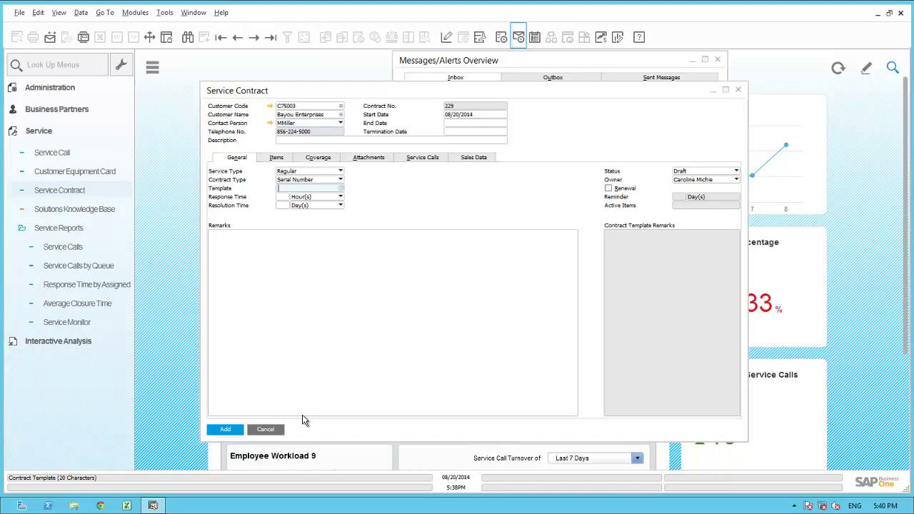
{"action": "key", "text": "Tab"}
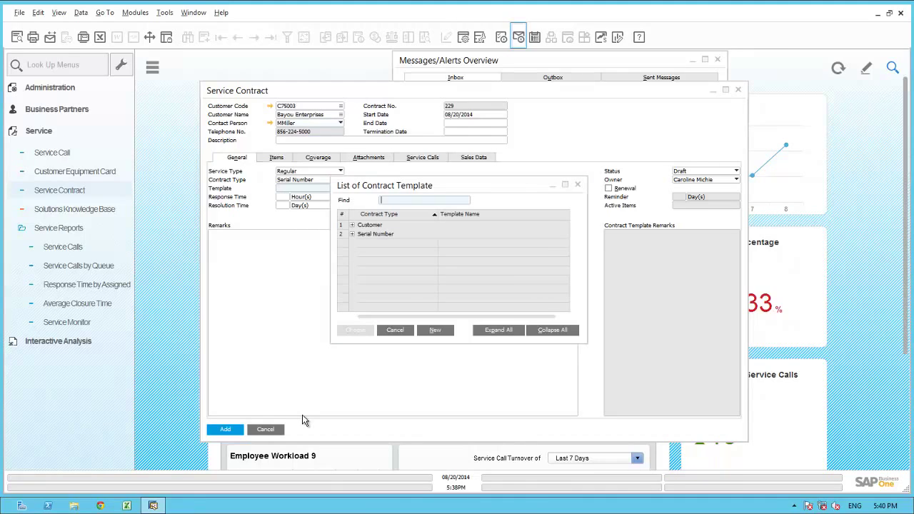
{"action": "key", "text": "Right"}
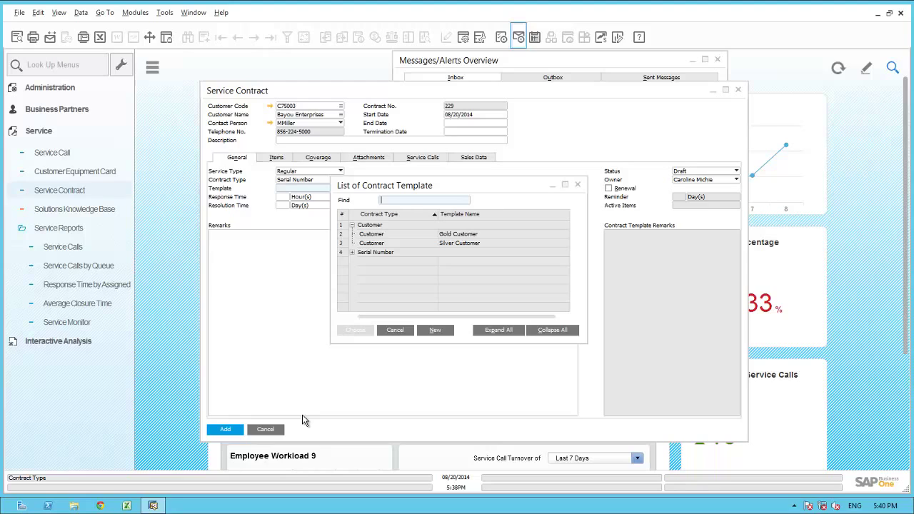
{"action": "key", "text": "Down"}
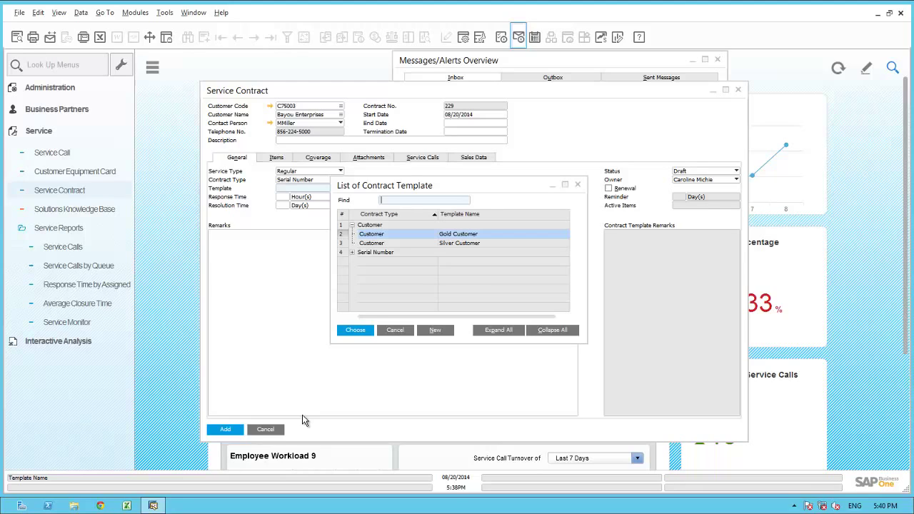
{"action": "key", "text": "Return"}
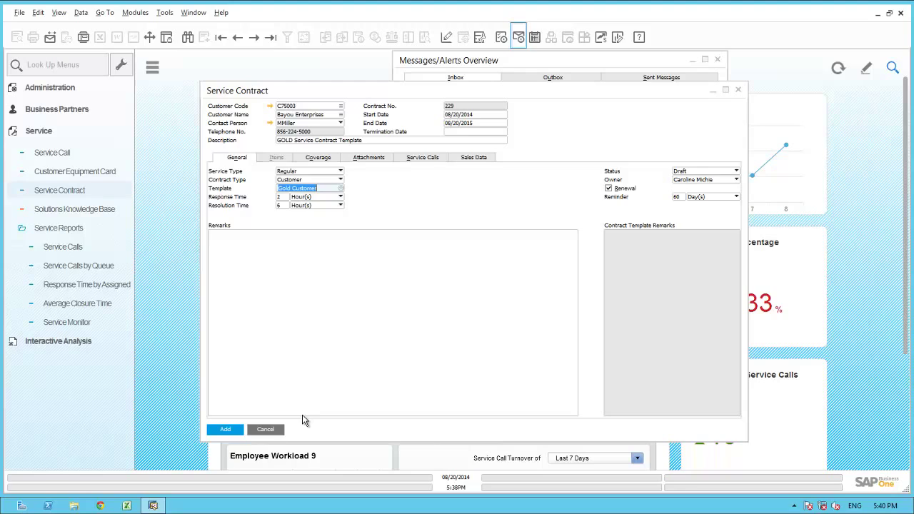
- Review the service contract's coverage terms and set the contract's status to Approved
{"action": "key", "text": "ctrl+Tab"}
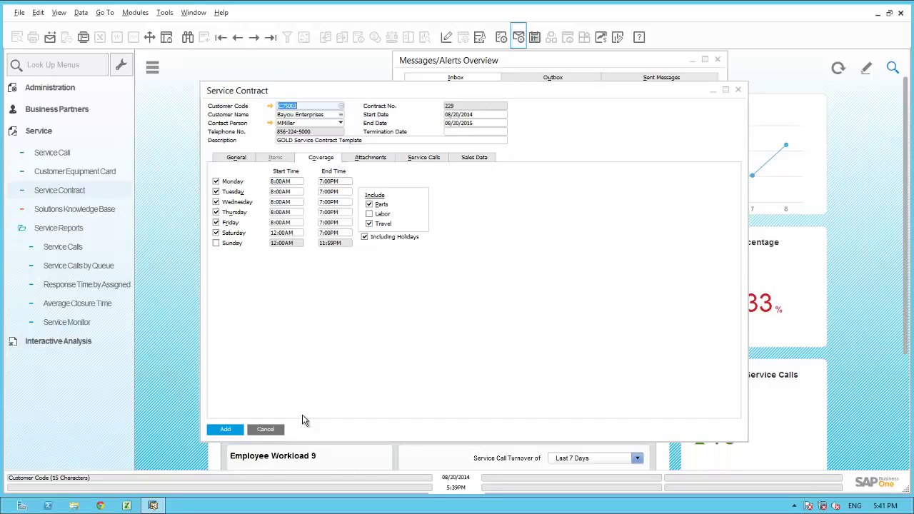
{"action": "key", "text": "ctrl+shift+Tab"}
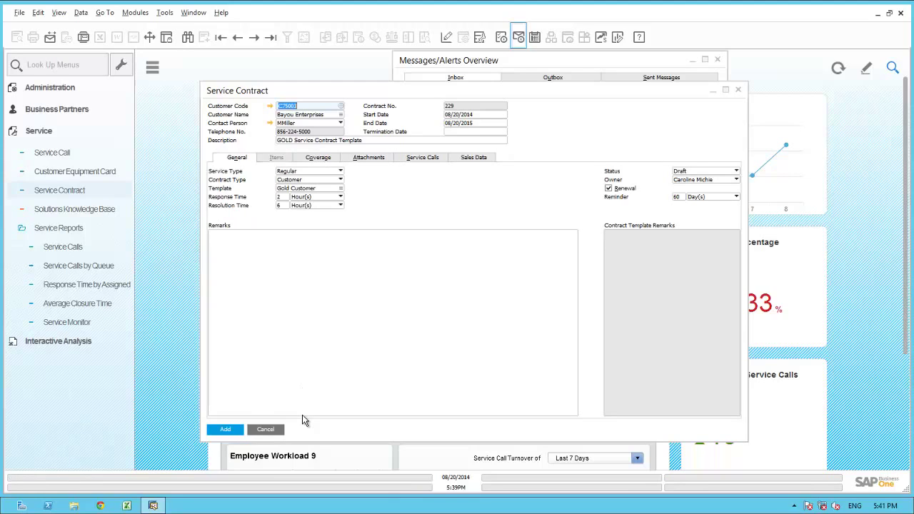
{"action": "key", "text": "alt+Down"}
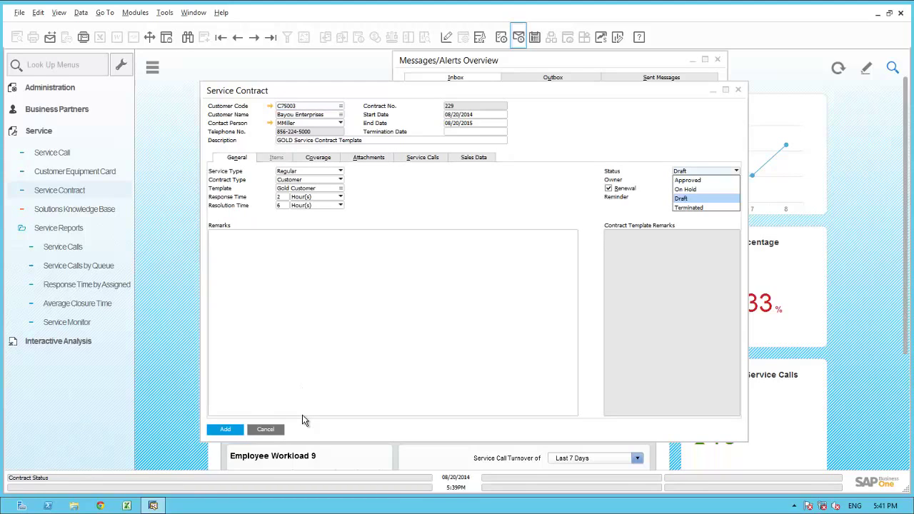
{"action": "key", "text": "Up"}
{"action": "key", "text": "Up"}
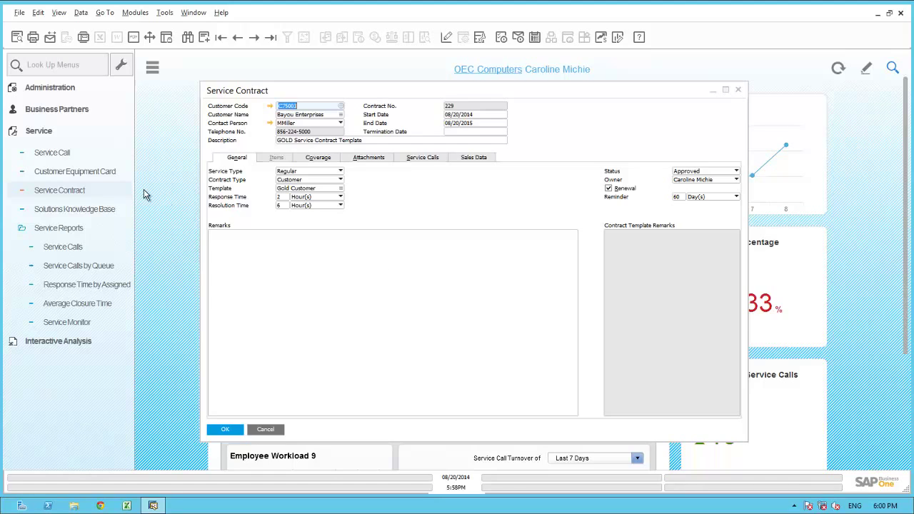
- Create an e-mail message from the contract to Bayou Enterprises' contact person, with the subject "Copy of your New Service Contract"
{"action": "left_click", "coordinate": [50, 38]}
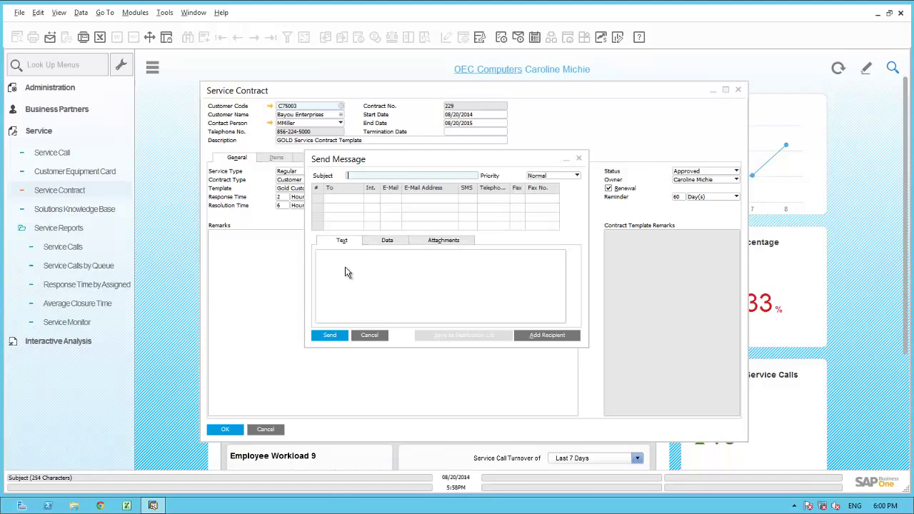
{"action": "left_click", "coordinate": [549, 336]}
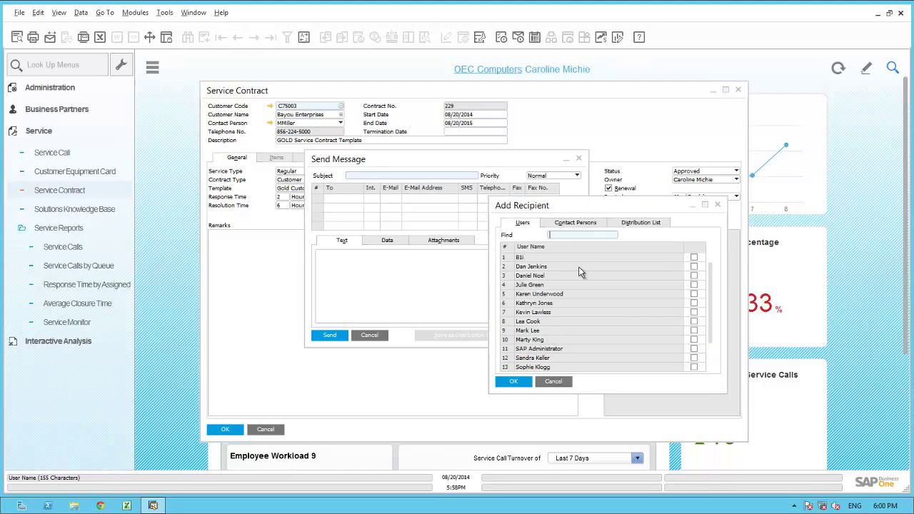
{"action": "left_click", "coordinate": [583, 224]}
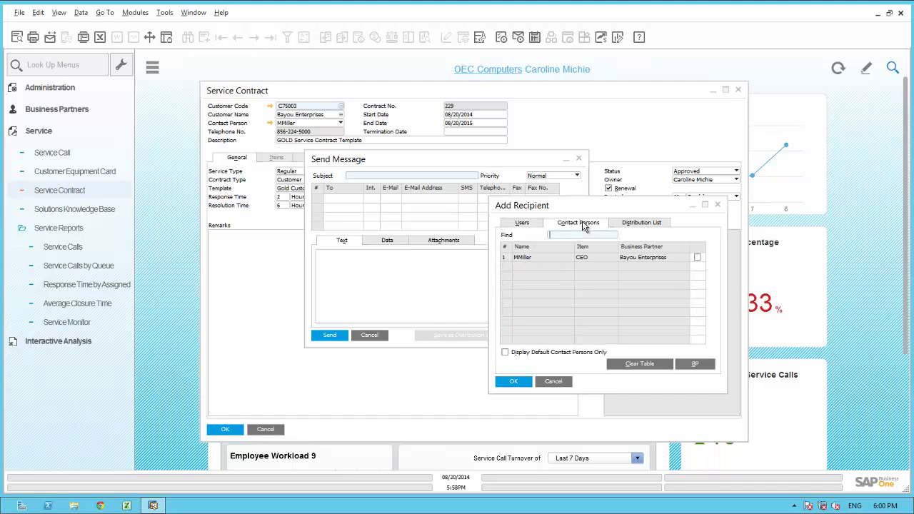
{"action": "left_click", "coordinate": [697, 259]}
{"action": "left_click", "coordinate": [514, 381]}
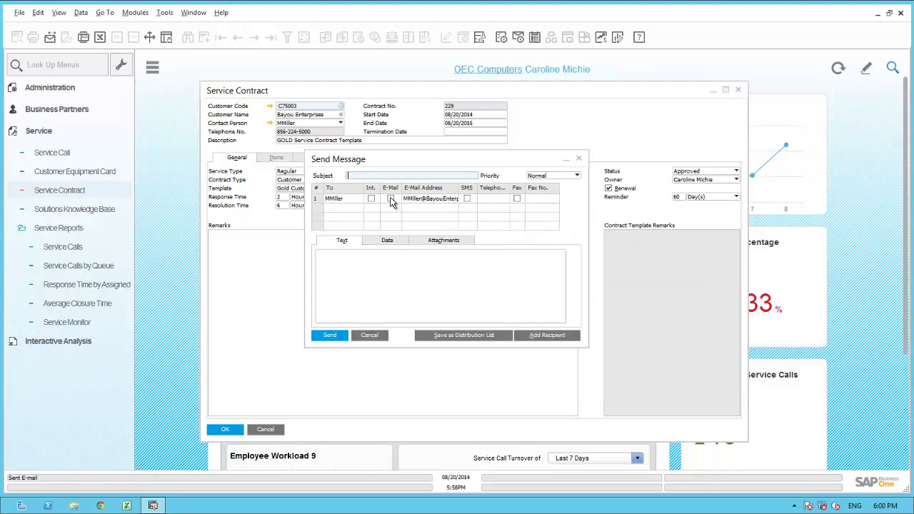
{"action": "left_click", "coordinate": [390, 199]}
{"action": "left_click", "coordinate": [383, 175]}
{"action": "type", "text": "Copy of your New Service Contract"}
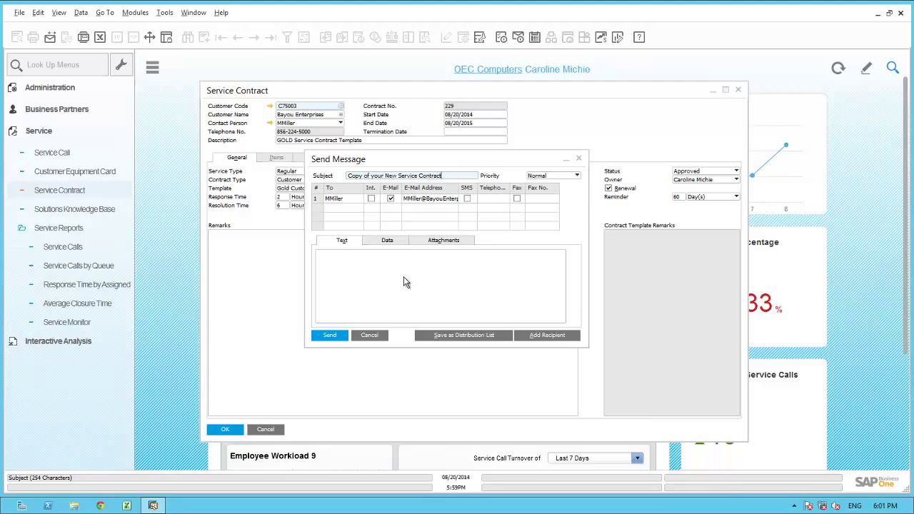
- Write a message greeting, "Here is a copy of you Service Contract with OEC Computers. Please let me know if you have any questions", "Thanks" and signature
{"action": "left_click", "coordinate": [391, 259]}
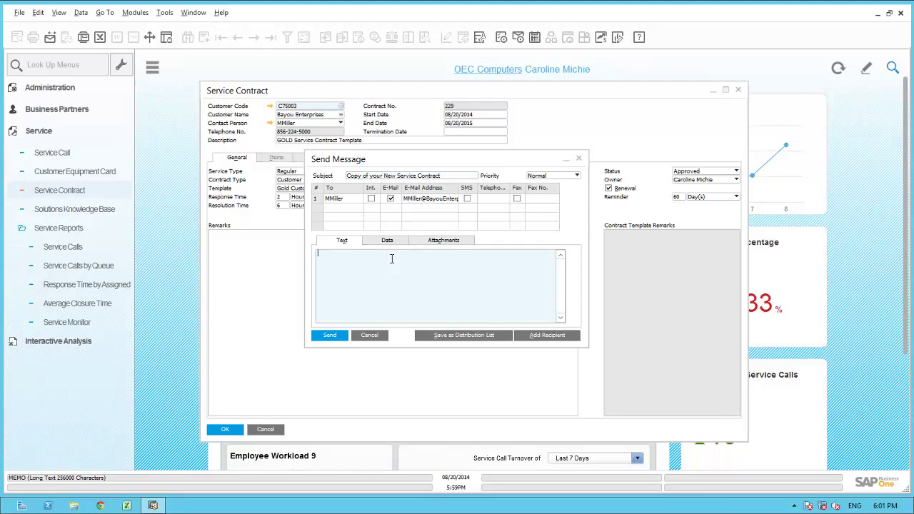
{"action": "type", "text": "Mike"}
{"action": "key", "text": "Return"}
{"action": "type", "text": "Here is a copy of you Service Contract with OEC Computers.  Please let me know if you have any questions"}
{"action": "key", "text": "Return"}
{"action": "key", "text": "Return"}
{"action": "type", "text": "Thanks"}
{"action": "key", "text": "Return"}
{"action": "type", "text": "Caroline"}
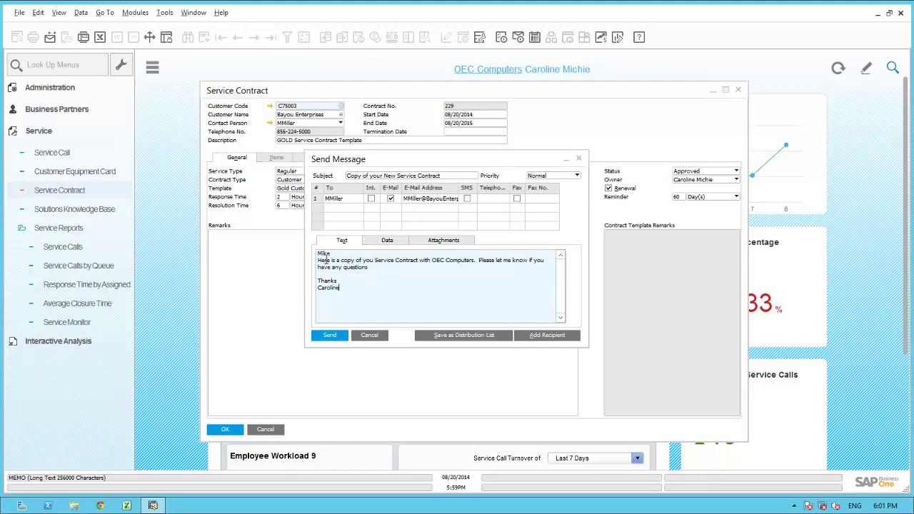
- Send the message to the contact person and close the service contract
{"action": "left_click", "coordinate": [334, 339]}
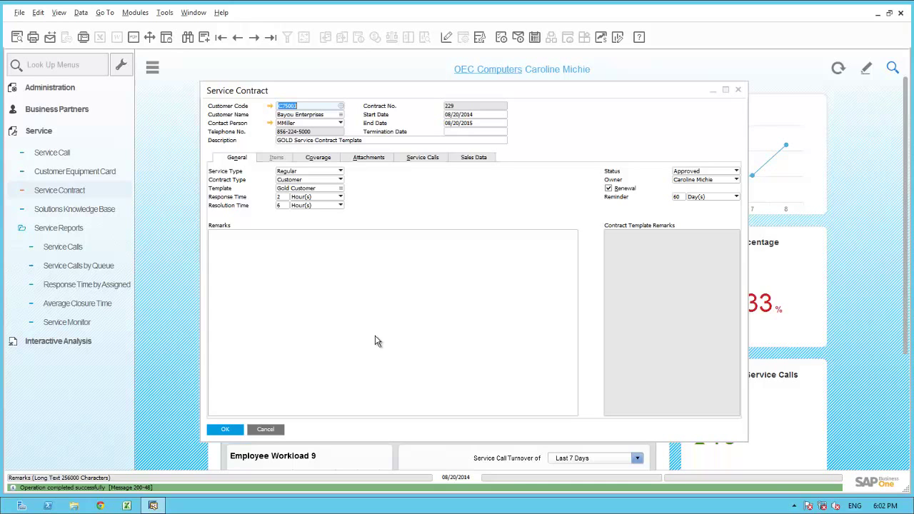
{"action": "left_click", "coordinate": [228, 427]}
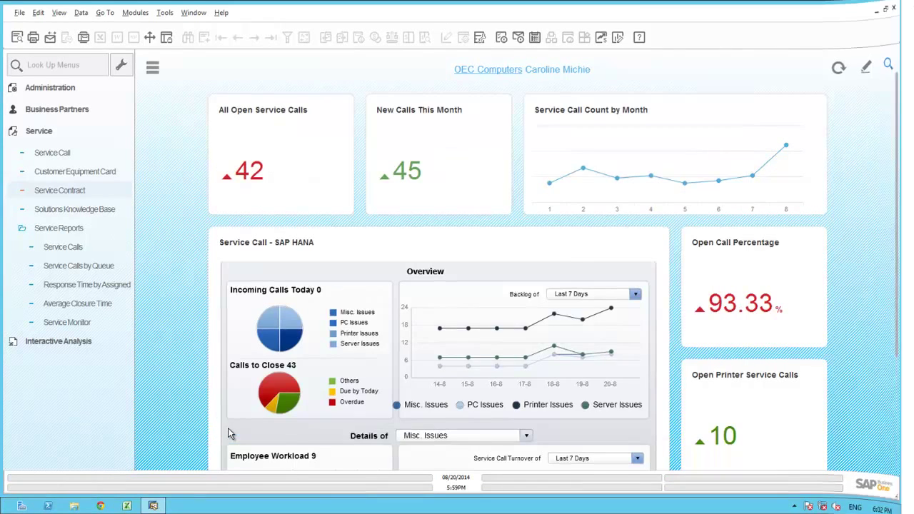